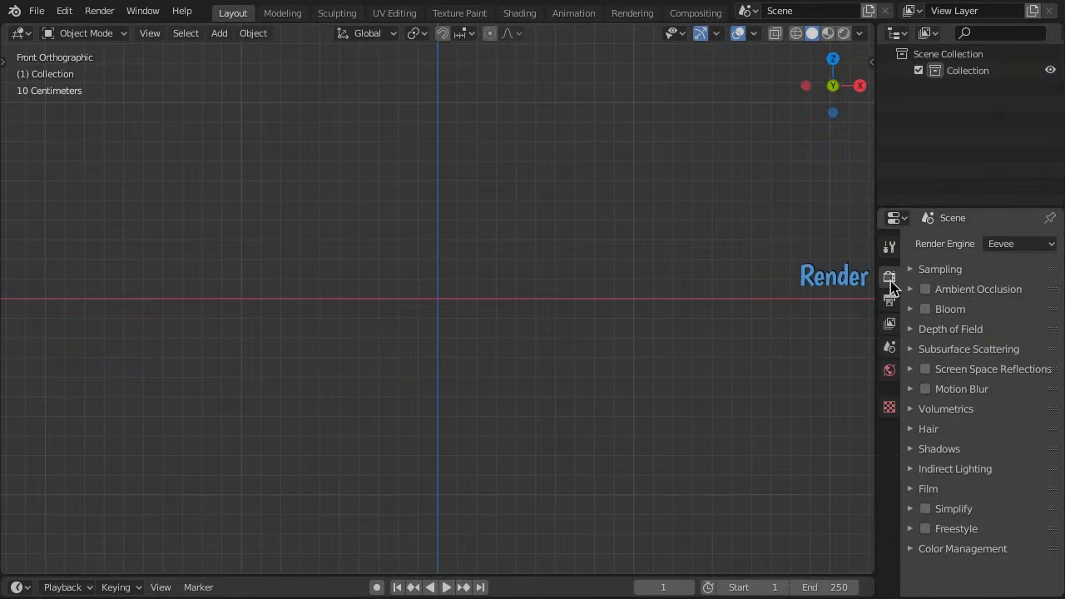
# Step: Set the render engine to Eevee and switch the viewport shading to Material Preview
pyautogui.click(1005, 248)
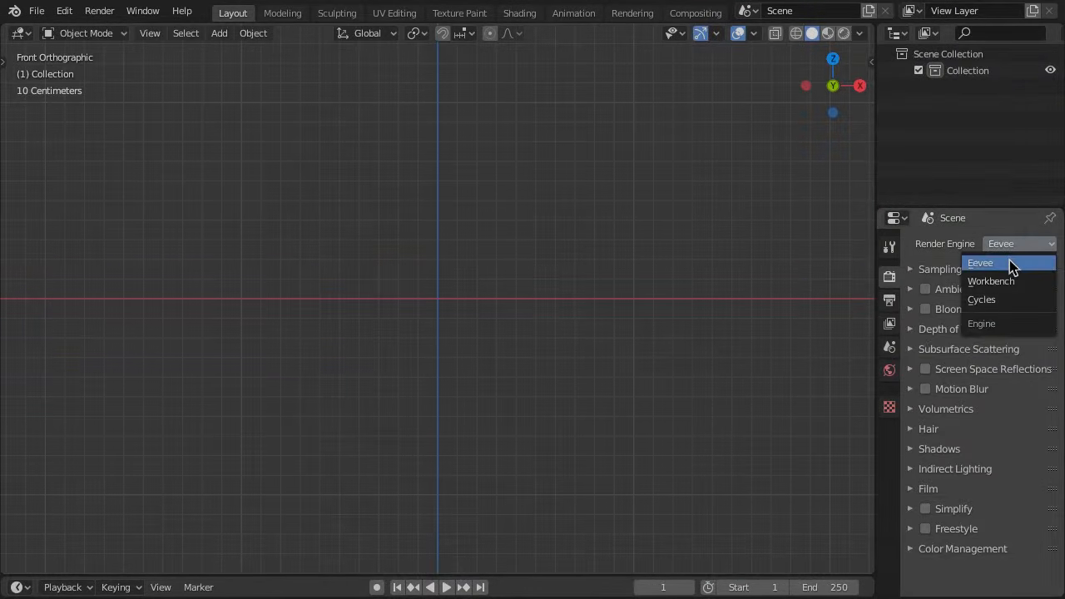
pyautogui.click(1010, 260)
pyautogui.click(828, 33)
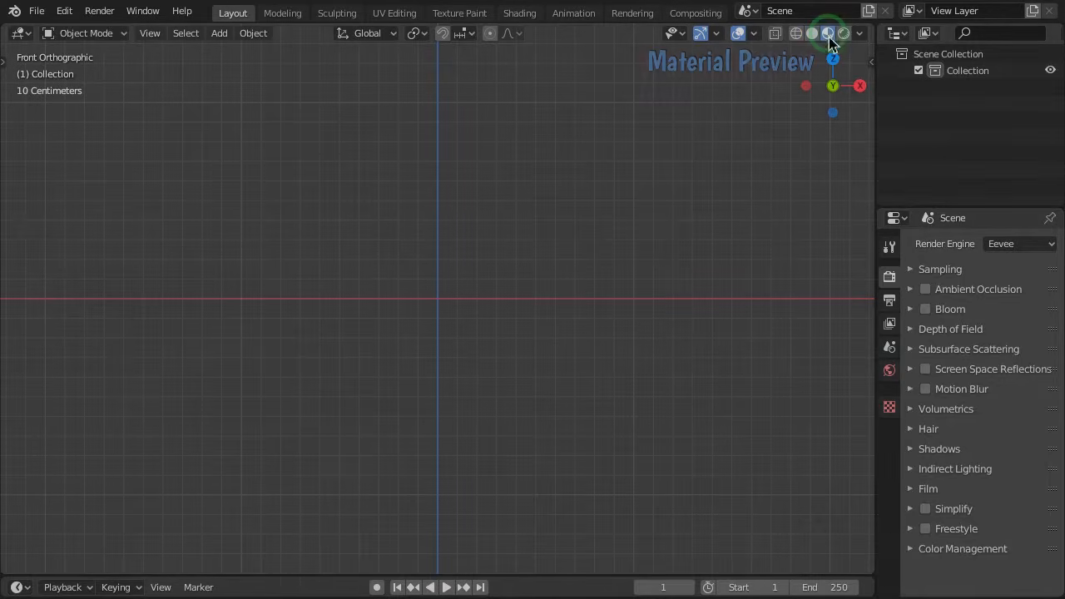
# Step: Add a UV sphere, set its Z location to 1 m and frame it in the viewport
pyautogui.click(219, 33)
pyautogui.moveTo(225, 50)
pyautogui.click(423, 102)
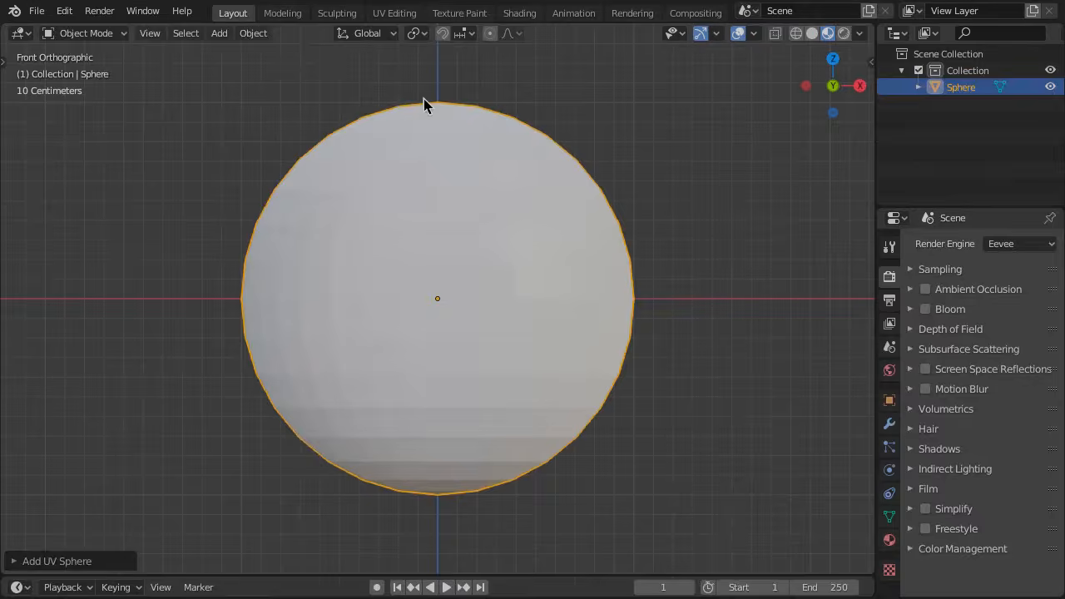
pyautogui.press('n')
pyautogui.click(752, 128)
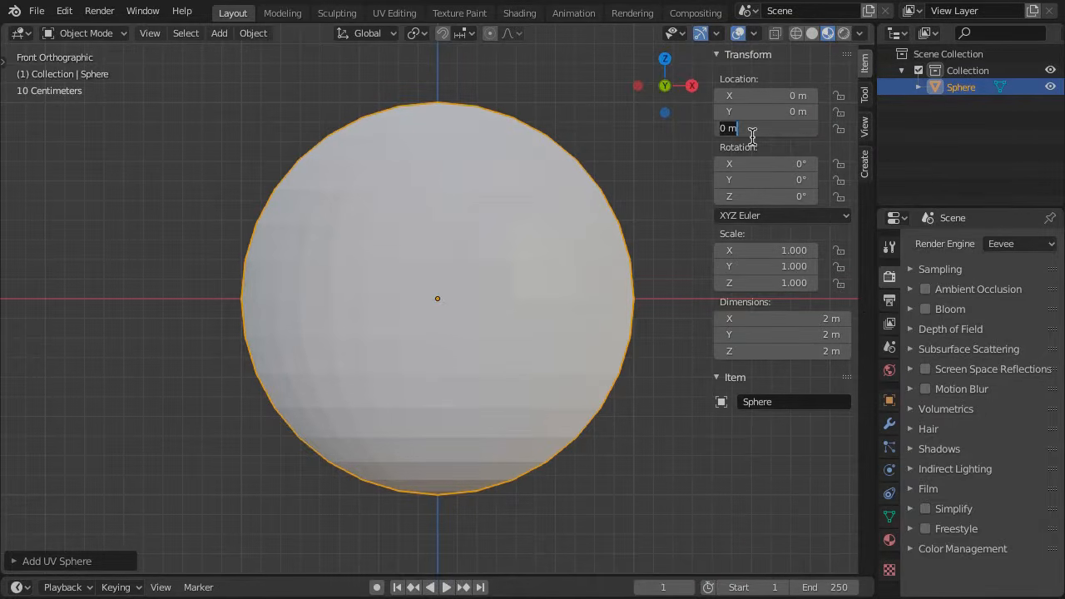
pyautogui.write('1')
pyautogui.press('Return')
pyautogui.press('KP_Decimal')
# Step: Rename the sphere as Ball
pyautogui.press('F2')
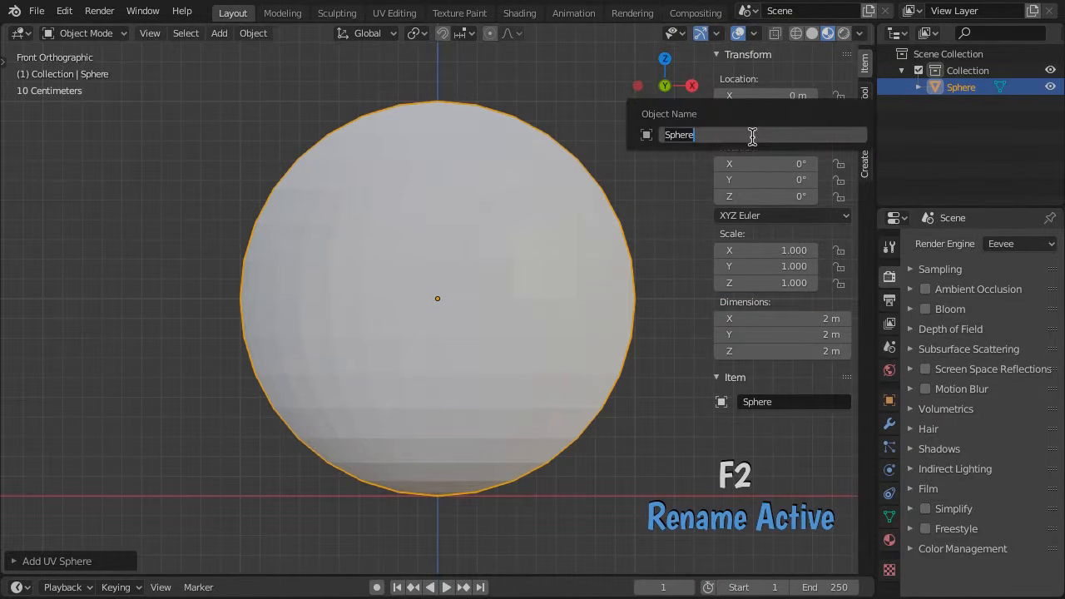
pyautogui.write('Ball')
pyautogui.press('Return')
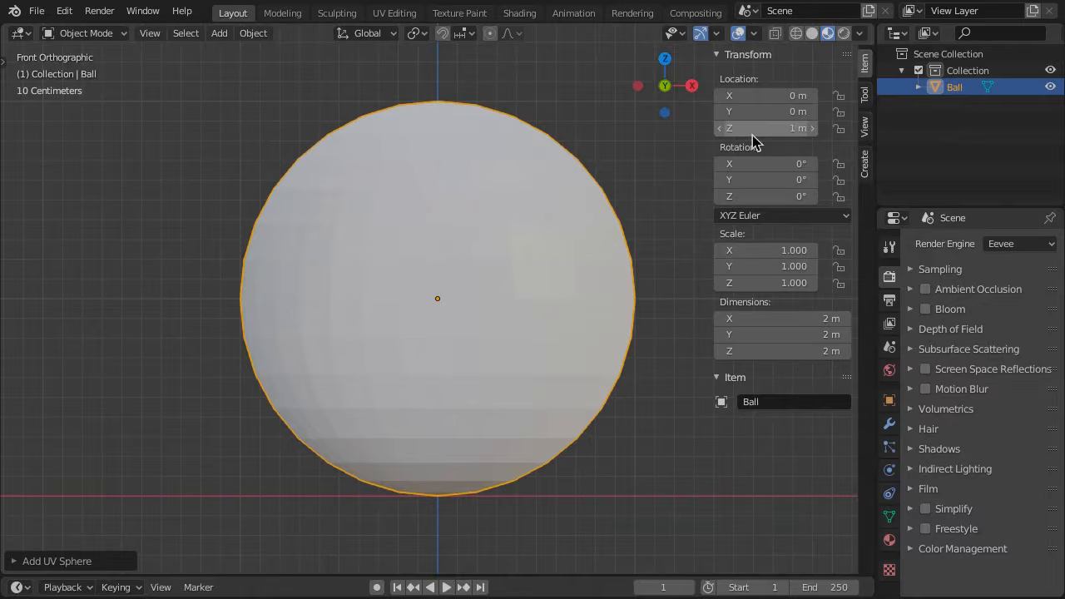
# Step: Create a new material for the ball in the Shading workspace
pyautogui.click(523, 13)
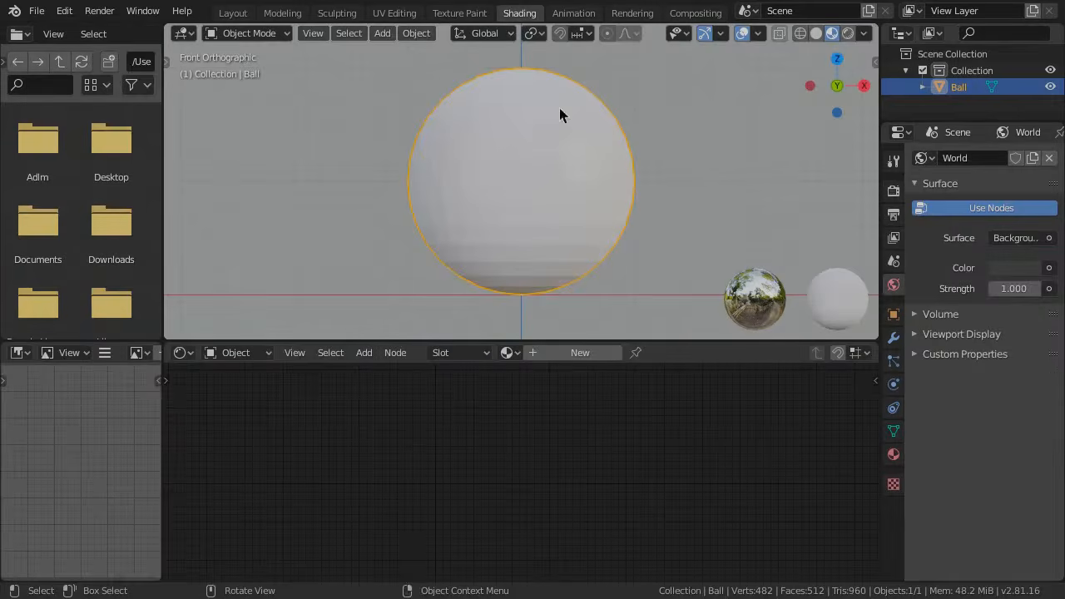
pyautogui.click(581, 353)
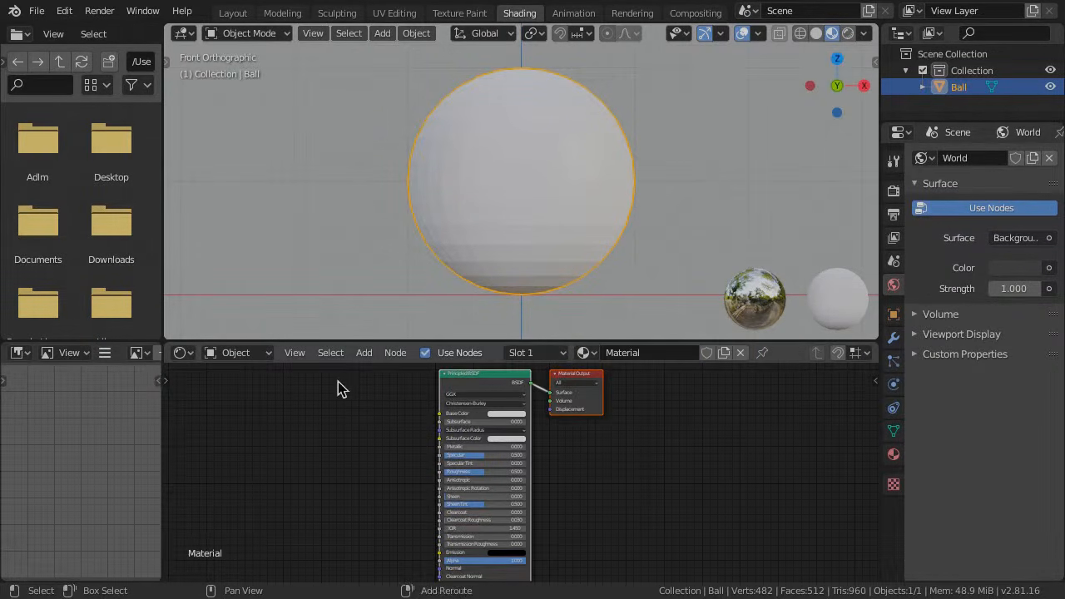
pyautogui.hotkey('shift', 'b')
pyautogui.moveTo(289, 370); pyautogui.dragTo(614, 491)
# Step: Add a Checker Texture node beside the Principled BSDF and connect its Color output to Base Color
pyautogui.click(358, 356)
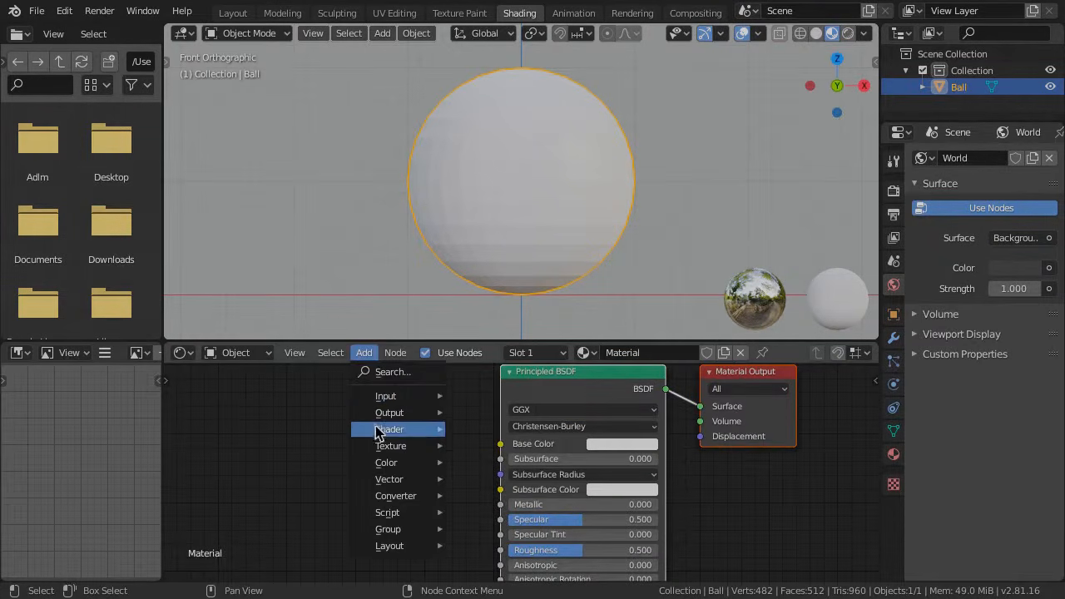
pyautogui.moveTo(391, 445)
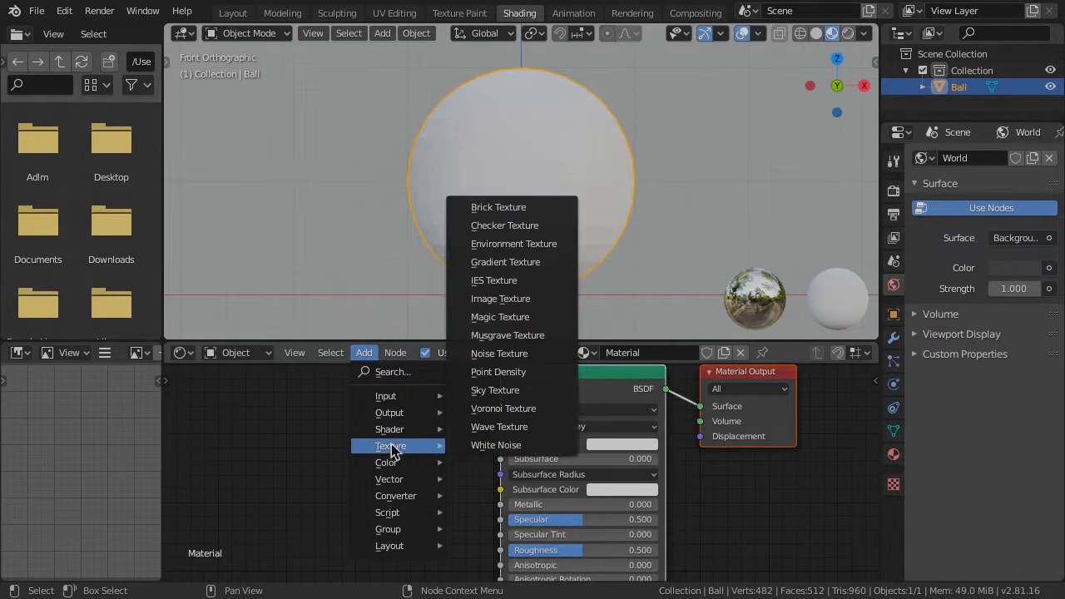
pyautogui.click(560, 227)
pyautogui.click(356, 366)
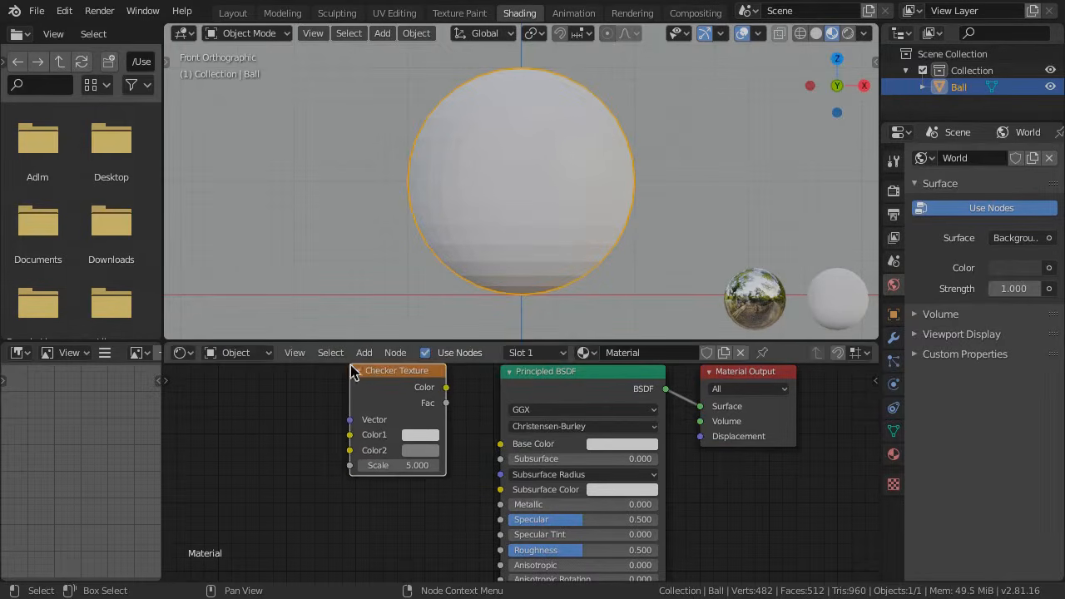
pyautogui.moveTo(446, 388); pyautogui.dragTo(507, 449)
# Step: Set the checker's Color2 to a bright blue with hue 0.652, saturation 0.810 and value 0.809
pyautogui.click(438, 451)
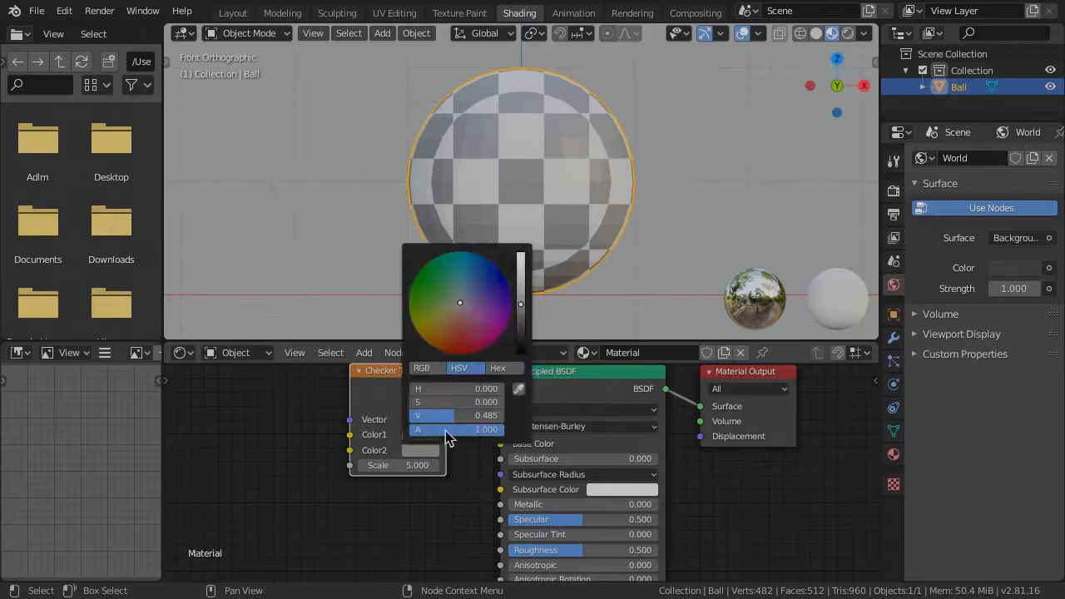
pyautogui.click(494, 279)
pyautogui.click(522, 280)
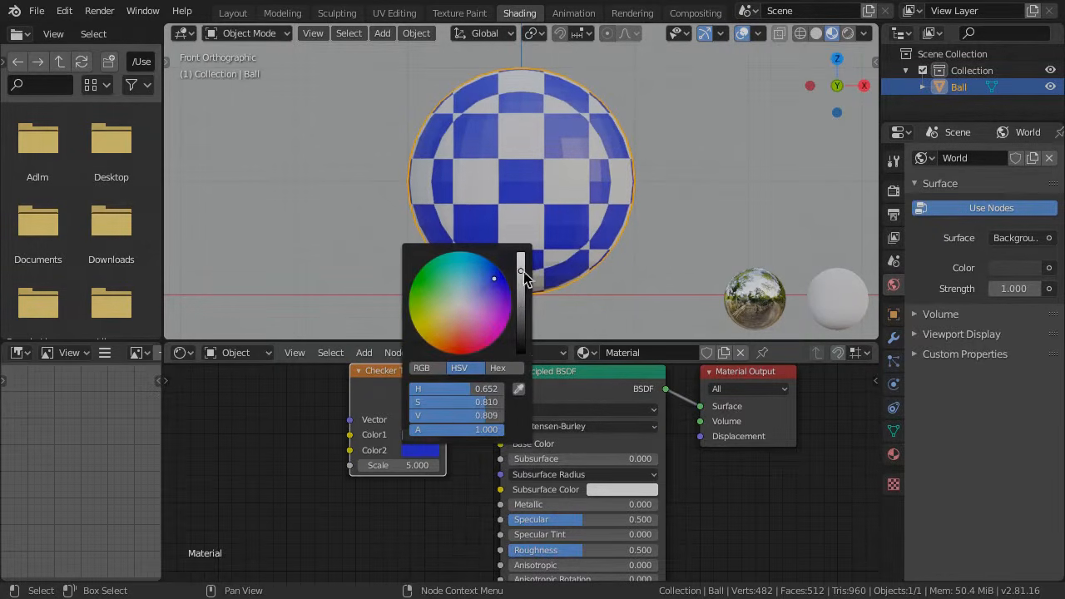
# Step: Add a Texture Coordinate node before the Checker Texture and connect its UV output to the checker's Vector input
pyautogui.click(365, 353)
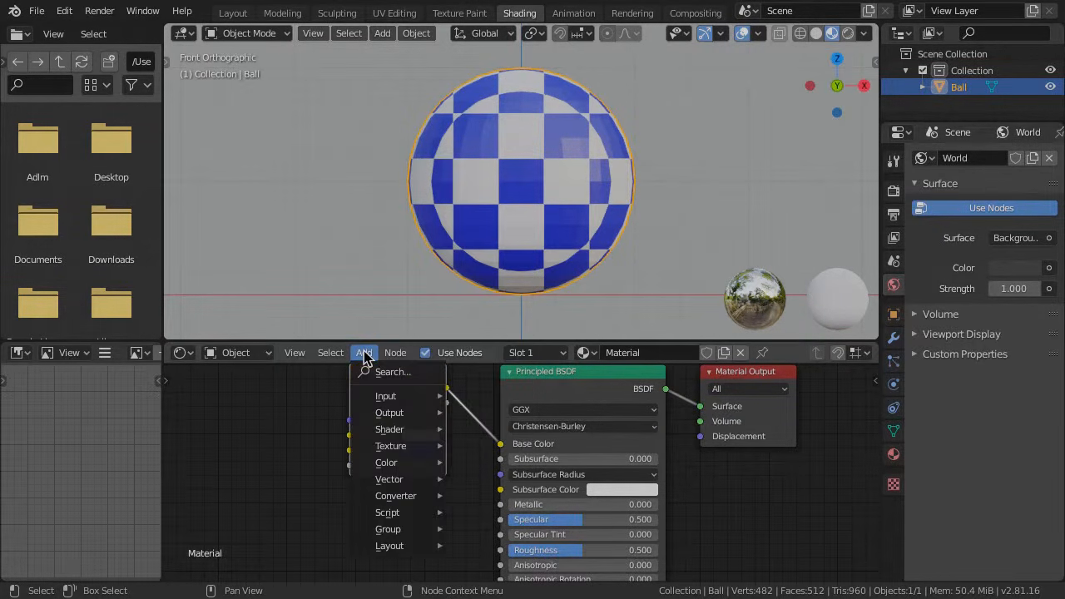
pyautogui.moveTo(387, 396)
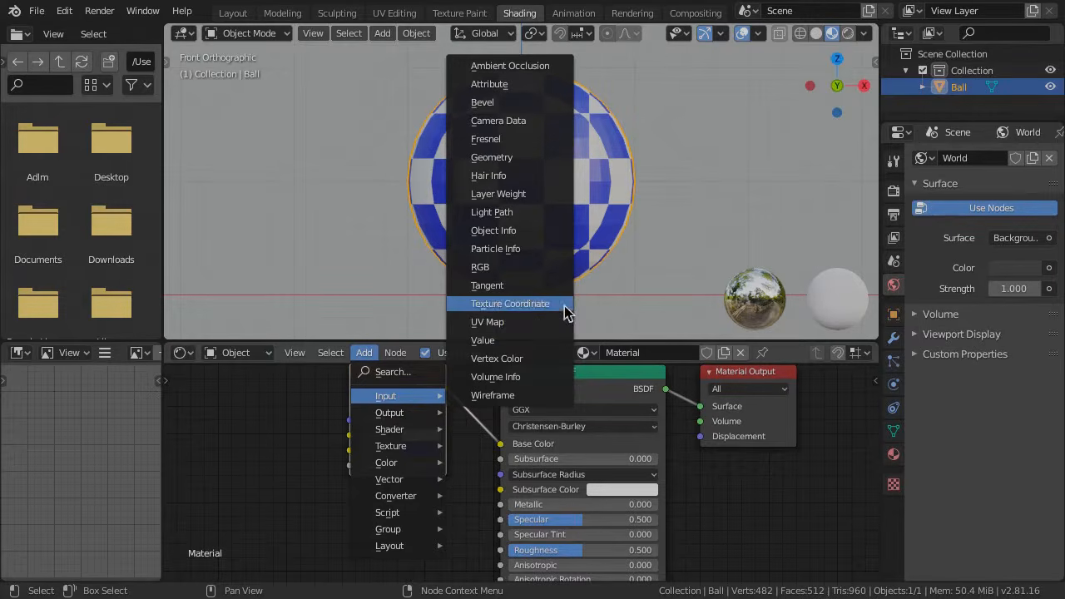
pyautogui.click(509, 304)
pyautogui.click(209, 371)
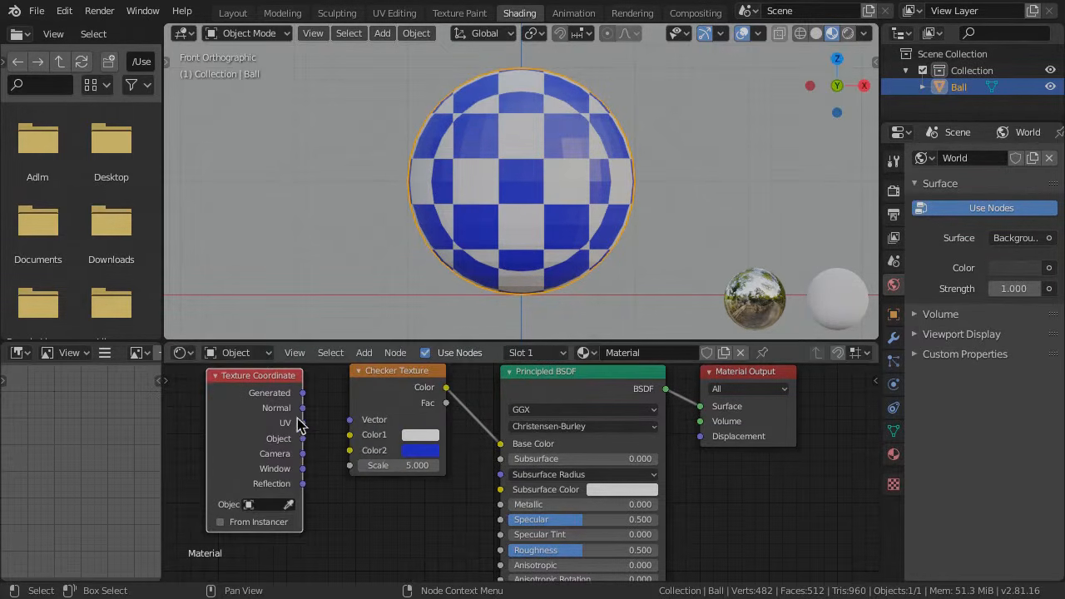
pyautogui.moveTo(303, 423); pyautogui.dragTo(351, 420)
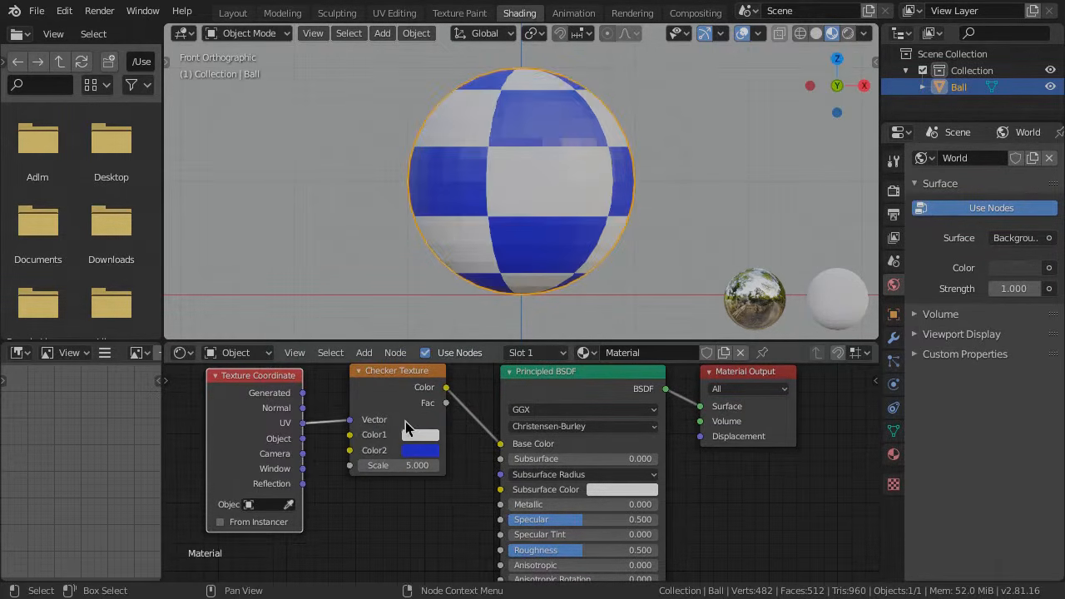
# Step: Set the Checker Texture scale to 6, checking the pattern from the top view
pyautogui.press('KP_7')
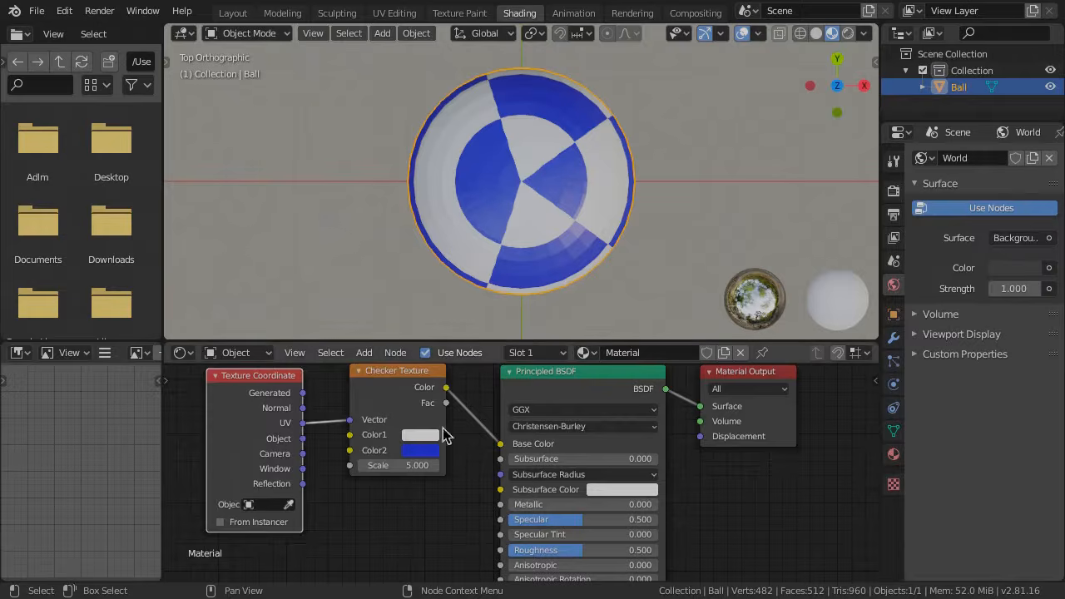
pyautogui.keyDown('ctrl'); pyautogui.moveTo(400, 465); pyautogui.dragTo(429, 465); pyautogui.keyUp('ctrl')
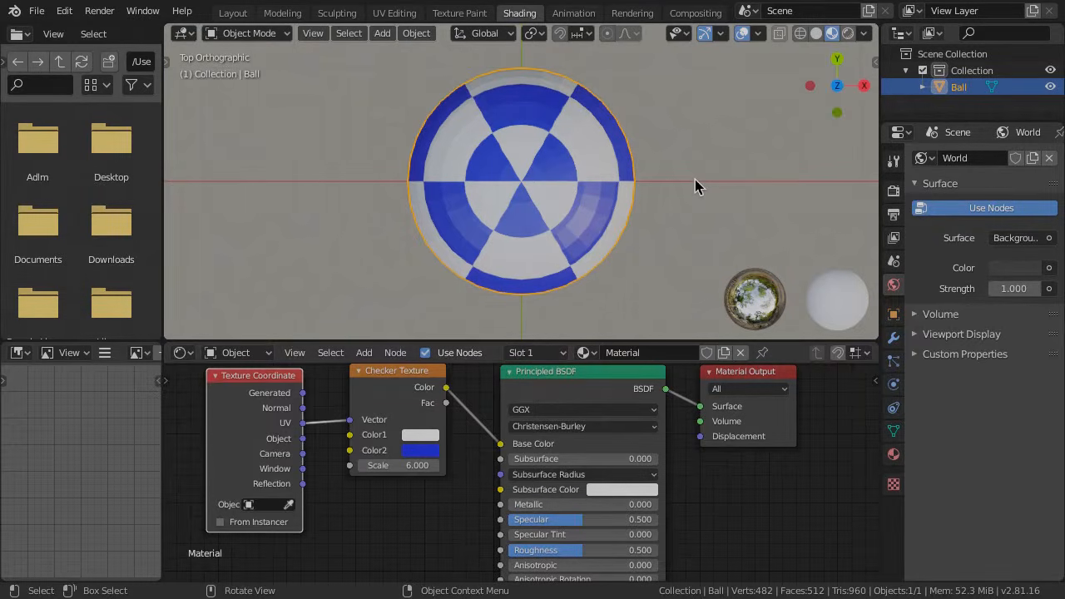
pyautogui.press('KP_1')
# Step: Shade the ball smooth and lower its material's roughness for a glossier surface
pyautogui.rightClick(680, 102)
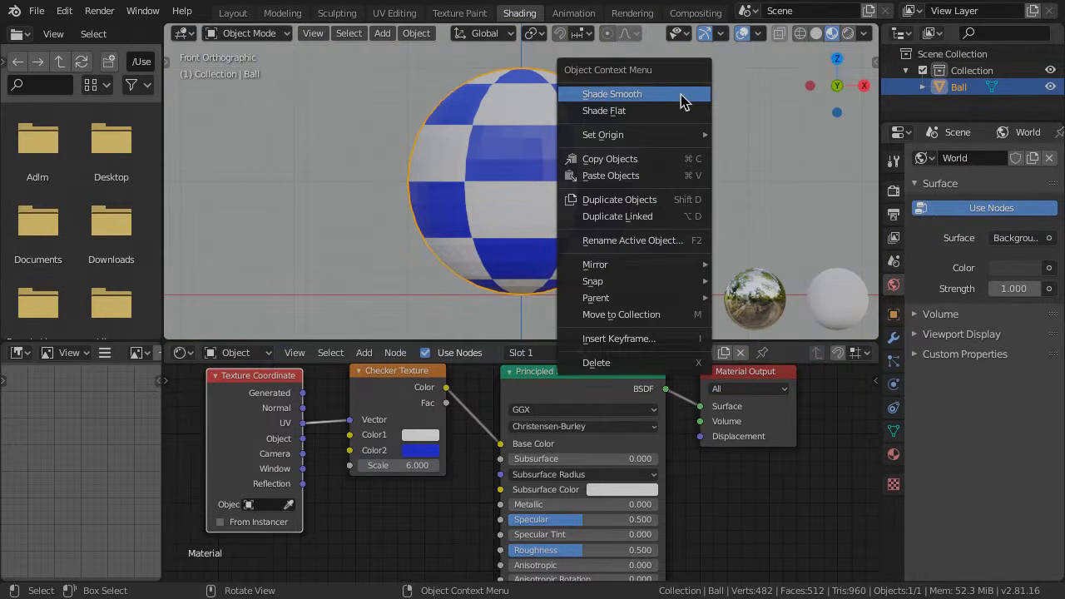
pyautogui.click(680, 103)
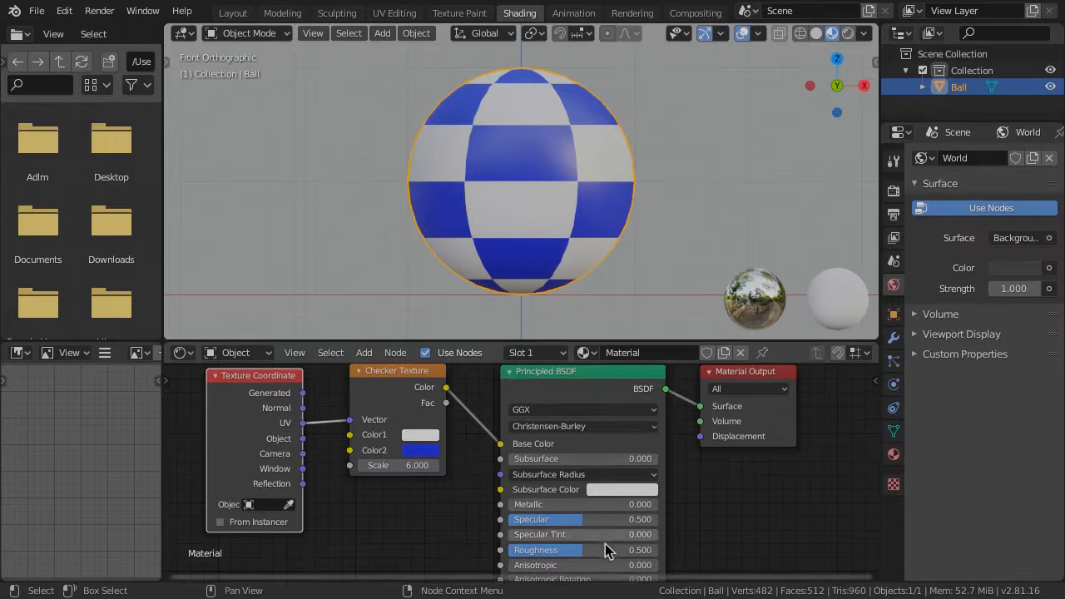
pyautogui.moveTo(583, 550)
pyautogui.mouseDown()
pyautogui.moveTo(509, 550)
pyautogui.moveTo(598, 556)
pyautogui.mouseUp()
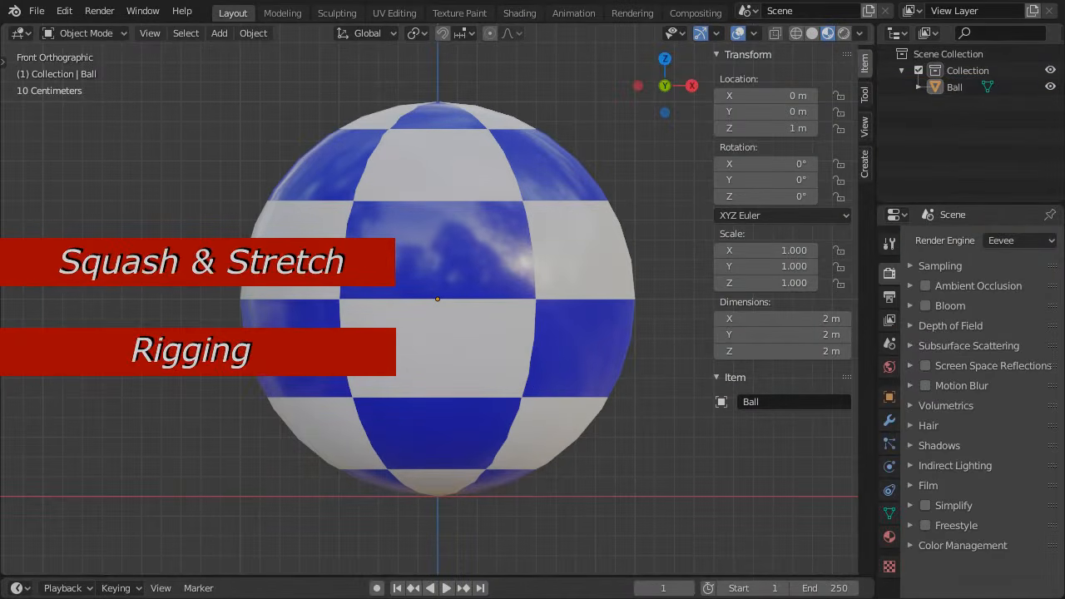
# Step: Add an armature at the base of the ball and rename it as Ball control
pyautogui.hotkey('shift', 'a')
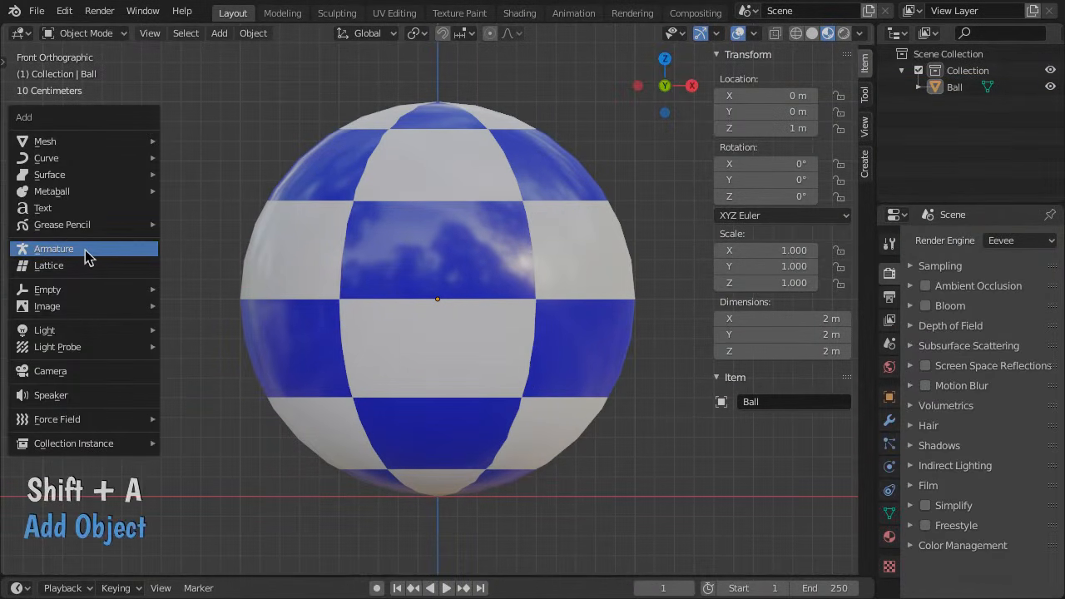
pyautogui.click(94, 257)
pyautogui.press('F2')
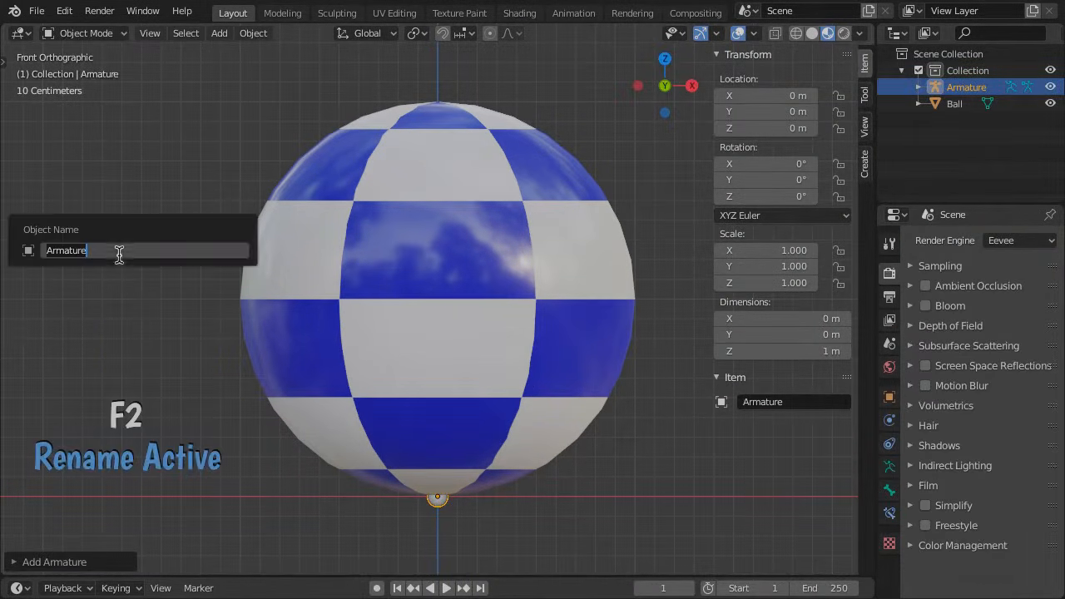
pyautogui.write('Ball c')
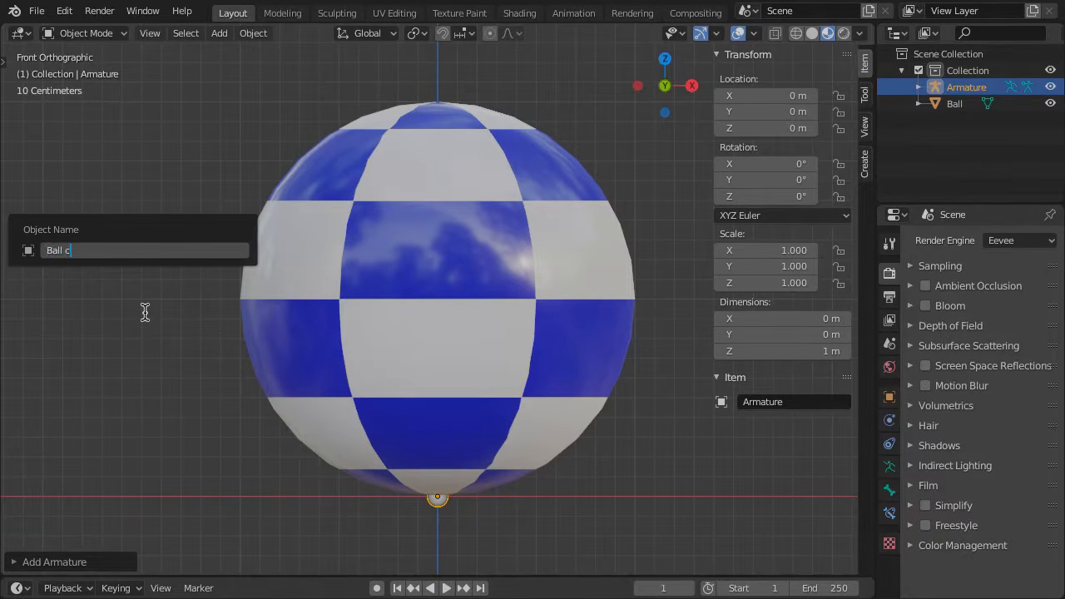
pyautogui.write('ontrol')
pyautogui.press('Return')
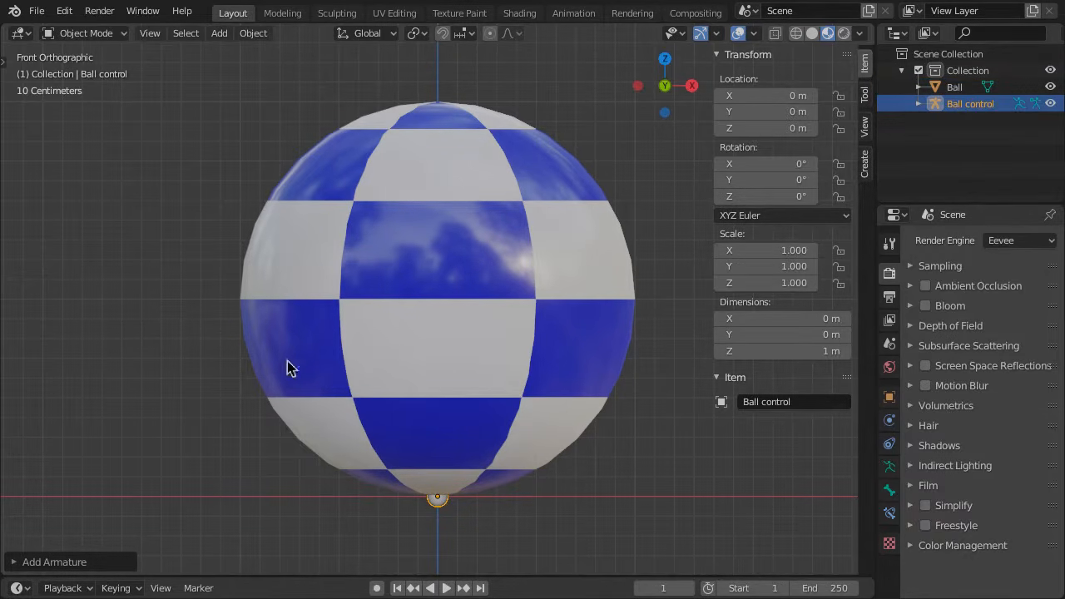
# Step: Enable In Front in the Ball control armature's viewport display settings
pyautogui.click(888, 399)
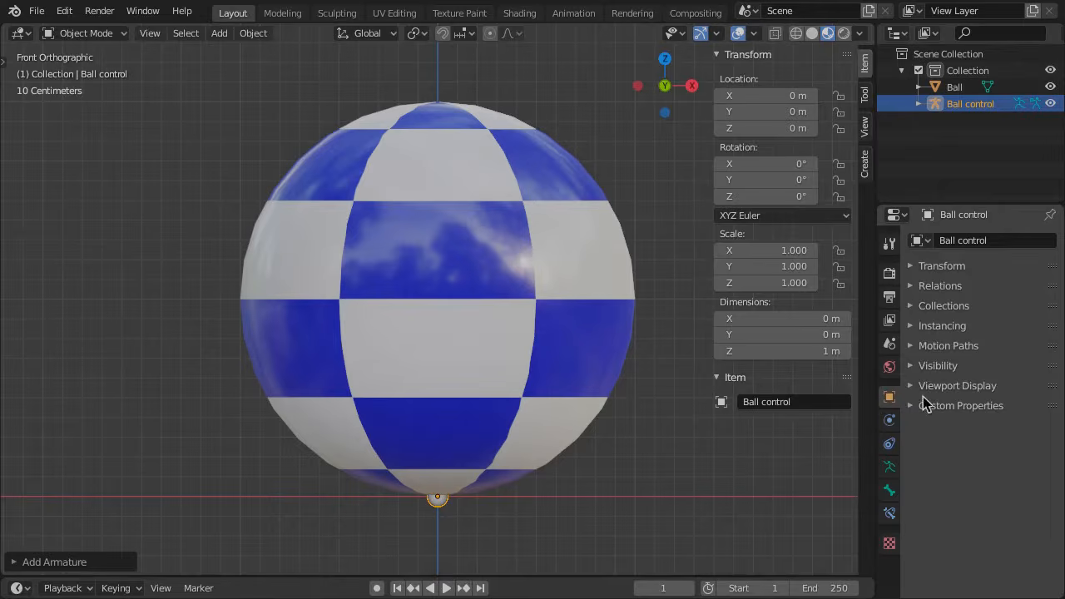
pyautogui.click(997, 388)
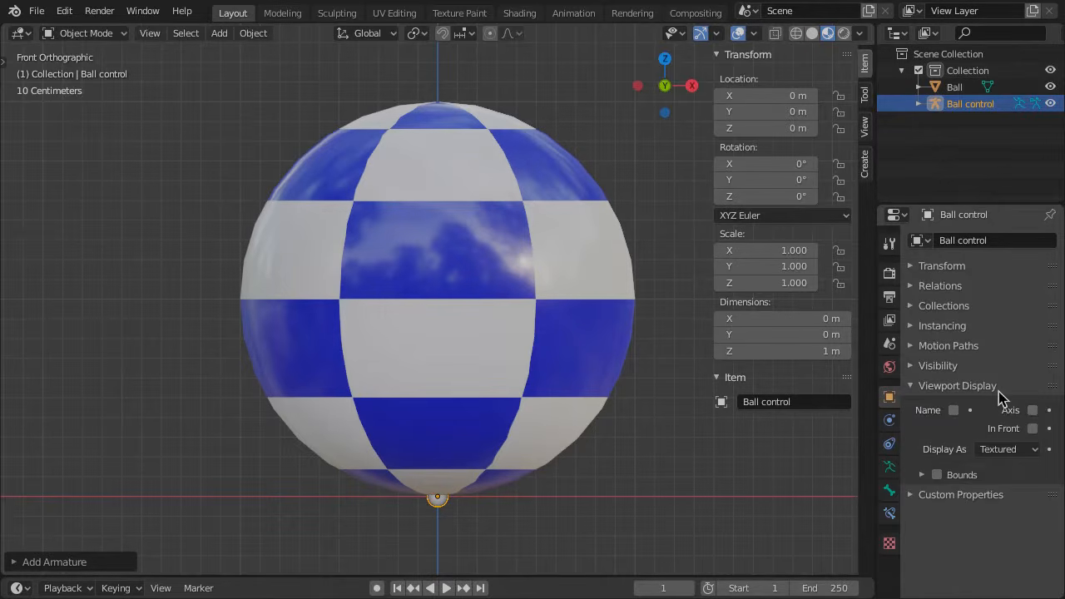
pyautogui.click(1034, 428)
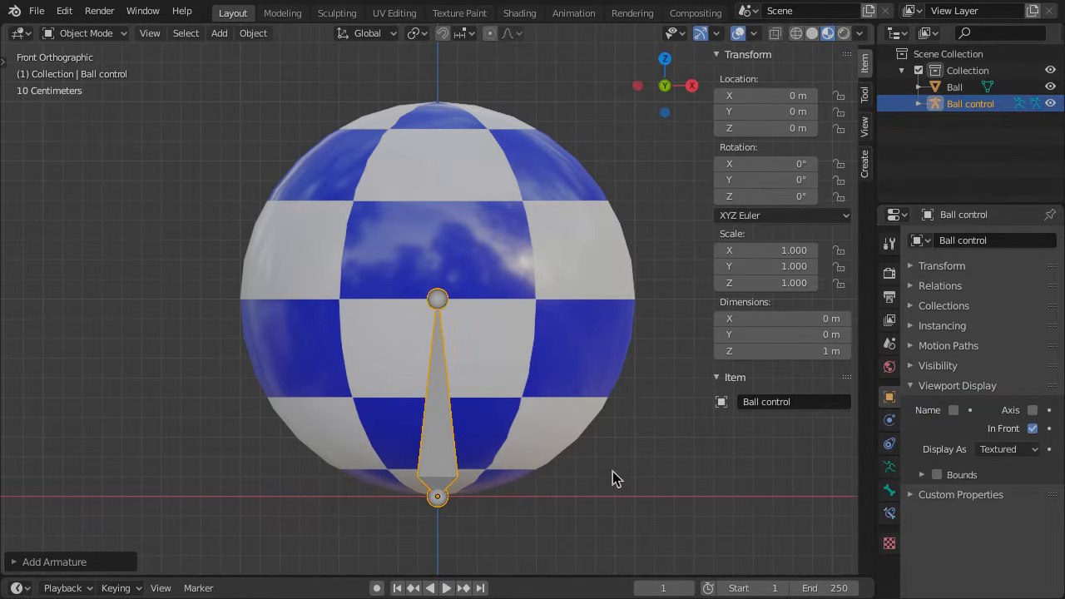
# Step: Set the armature bone's length to 2 m in Edit Mode and return to Object Mode
pyautogui.press('Tab')
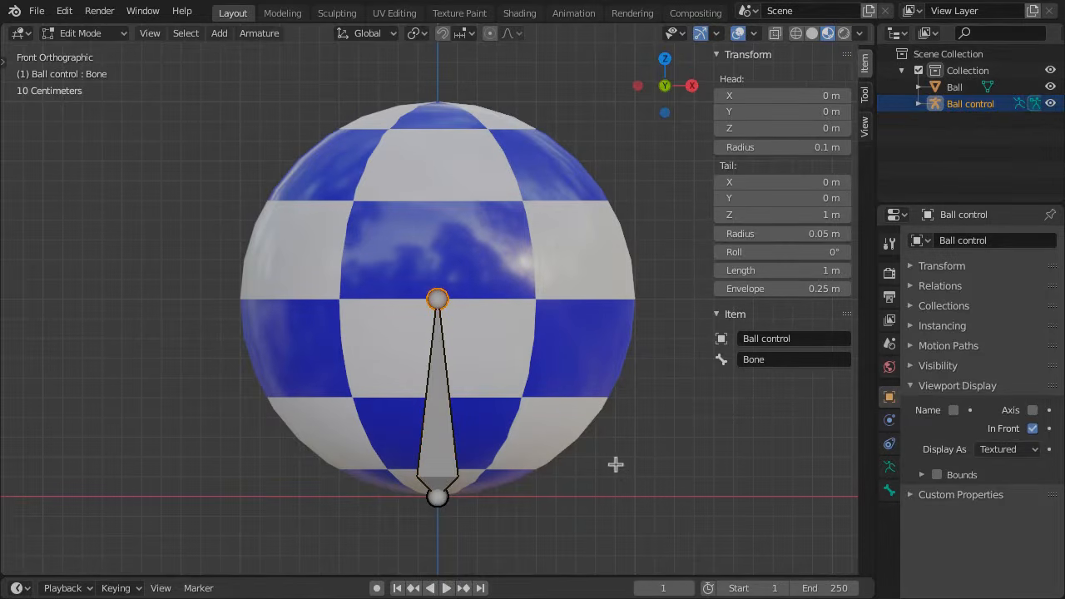
pyautogui.click(783, 270)
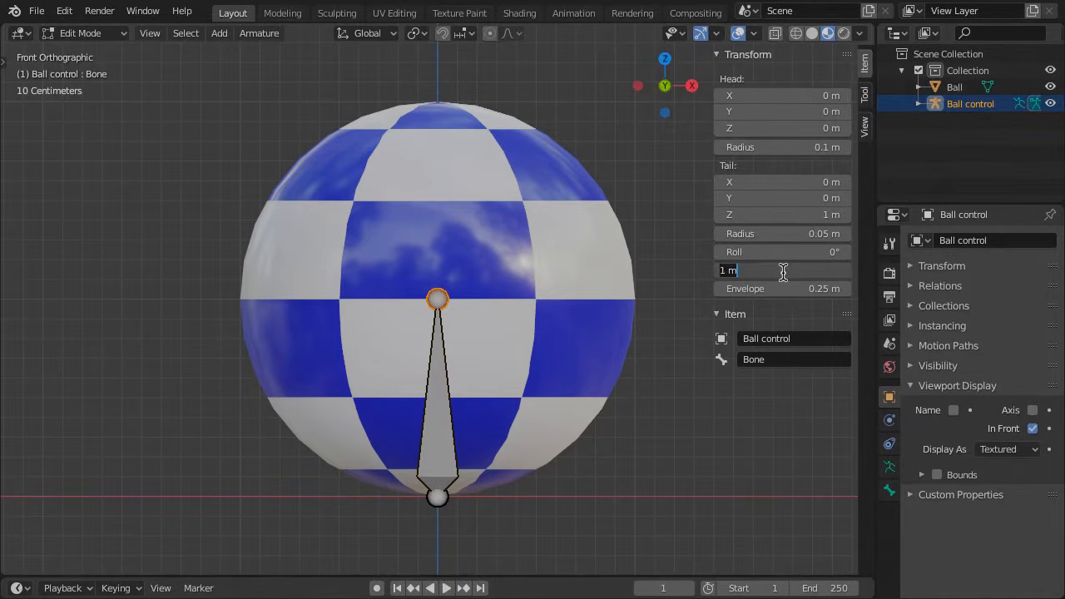
pyautogui.press('Return')
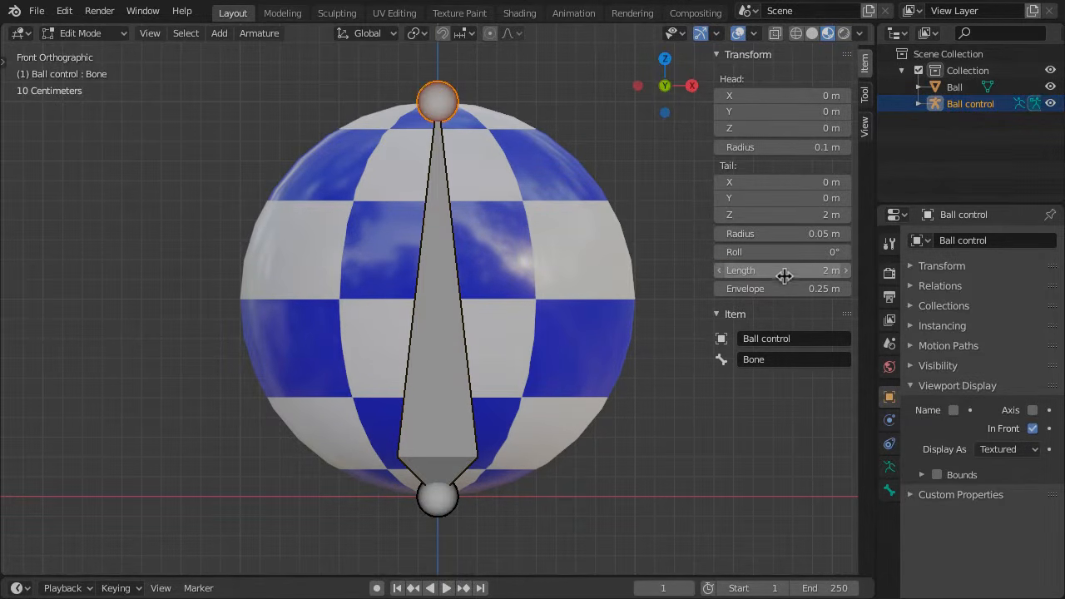
pyautogui.press('Tab')
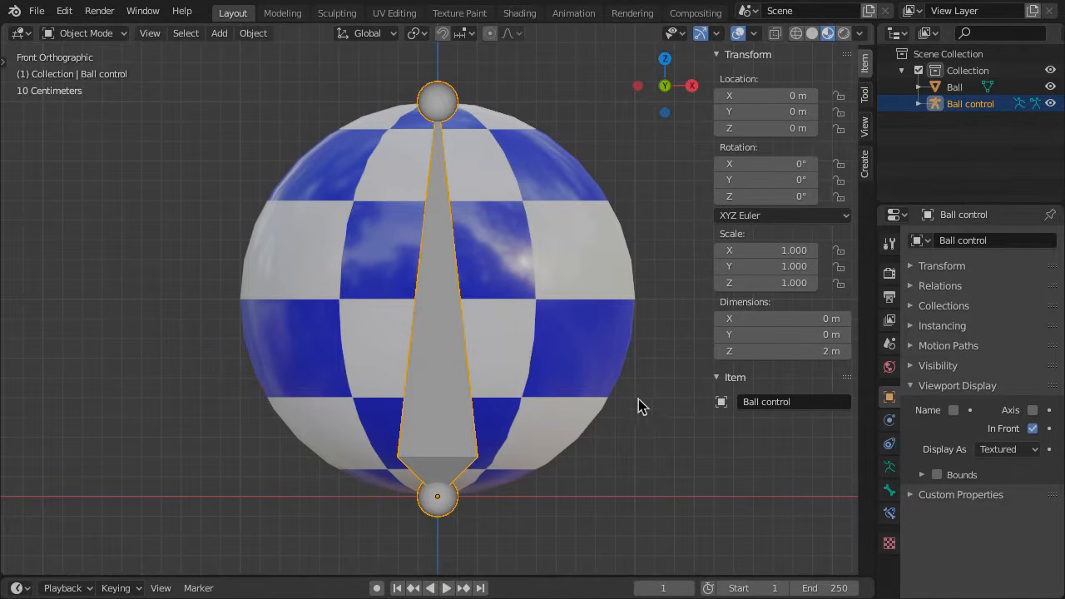
# Step: Parent the ball to the Ball control armature with automatic weights
pyautogui.click(596, 333)
pyautogui.keyDown('shift'); pyautogui.click(438, 372); pyautogui.keyUp('shift')
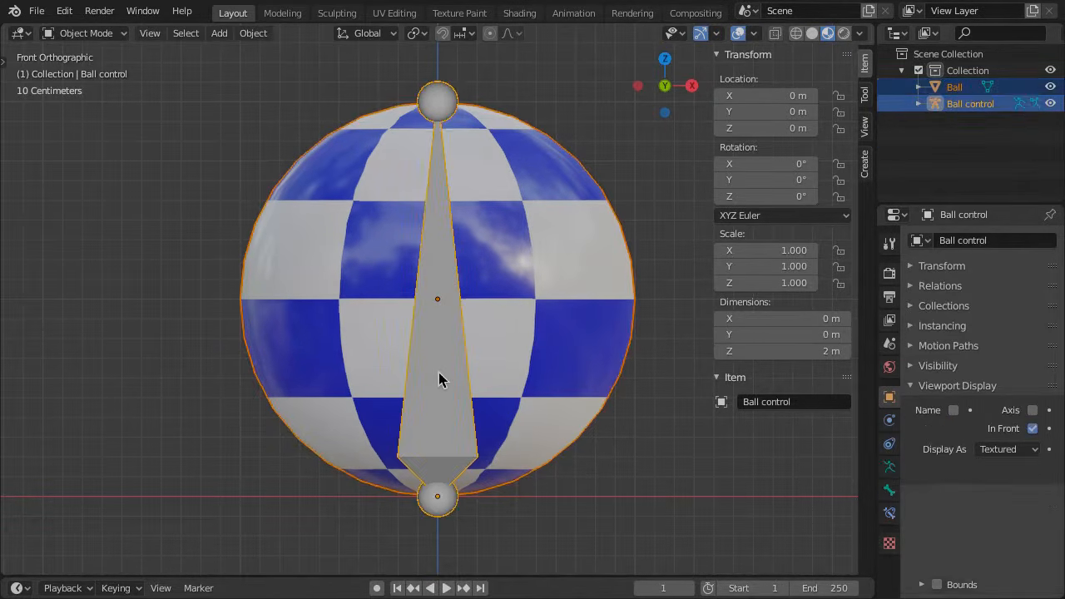
pyautogui.press('super+p')
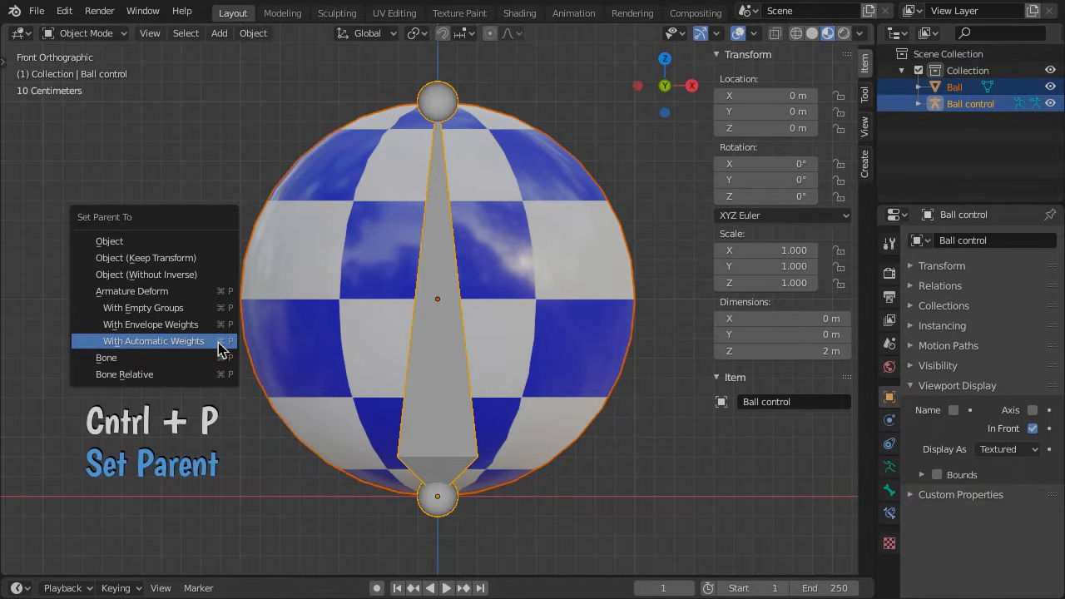
pyautogui.click(221, 348)
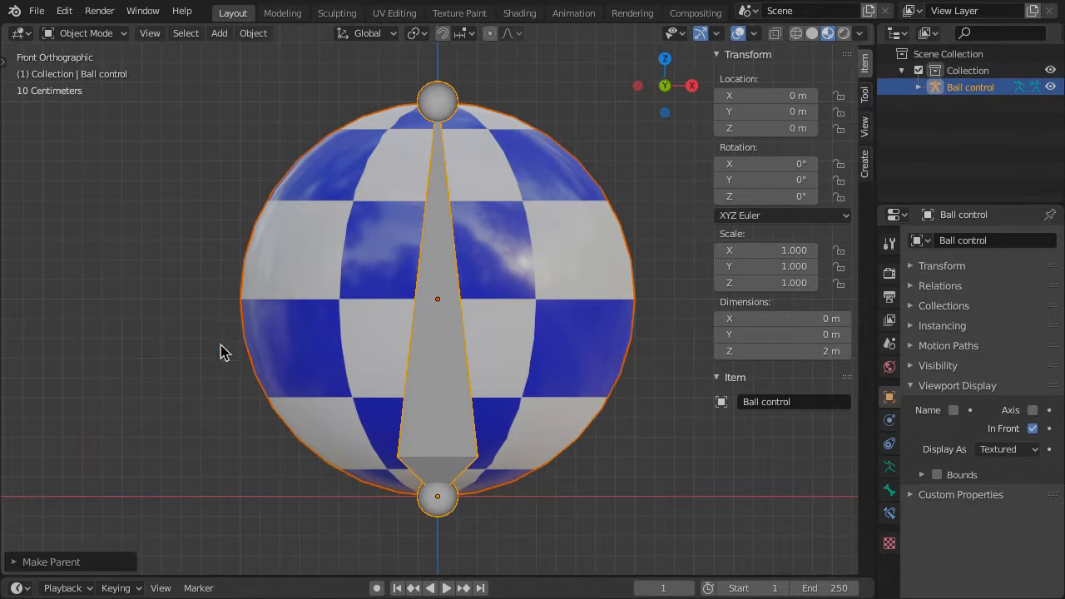
# Step: Add a Maintain Volume object constraint to the Ball control armature and set its free axis to Z
pyautogui.click(435, 360)
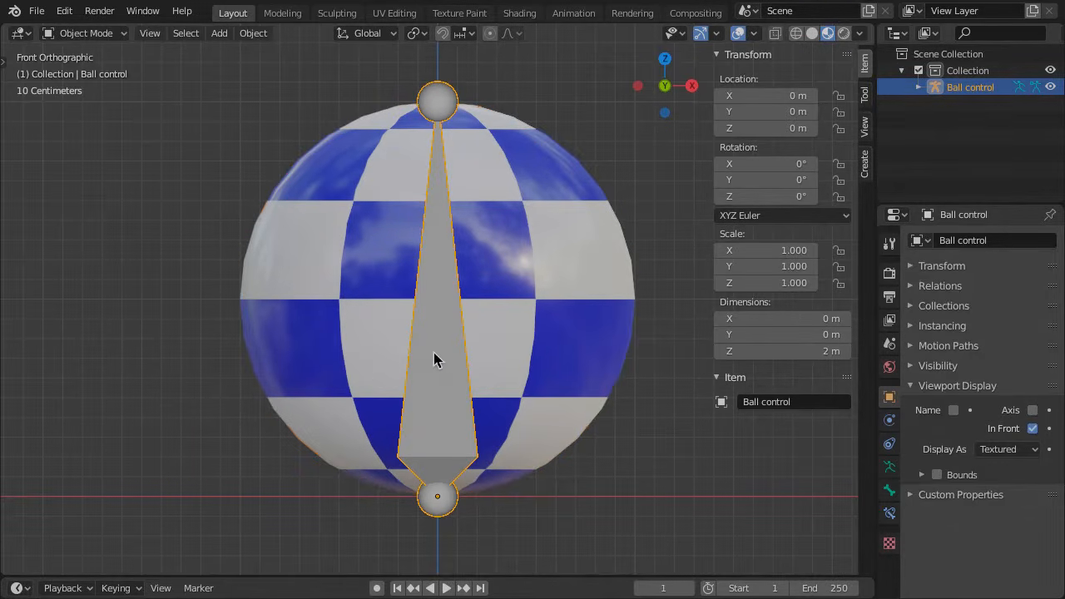
pyautogui.click(890, 443)
pyautogui.click(983, 240)
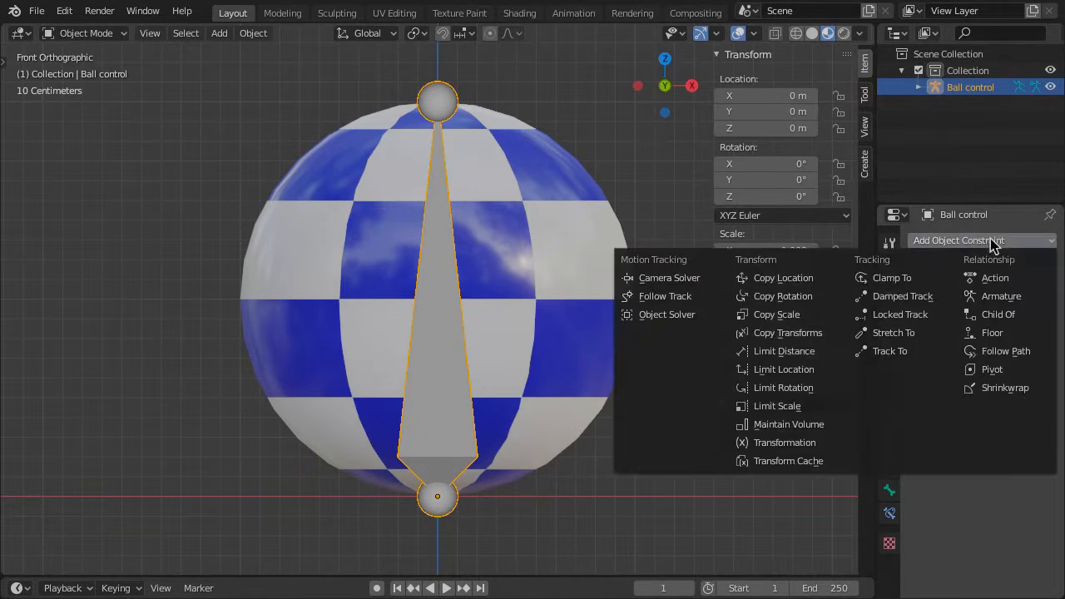
pyautogui.click(846, 429)
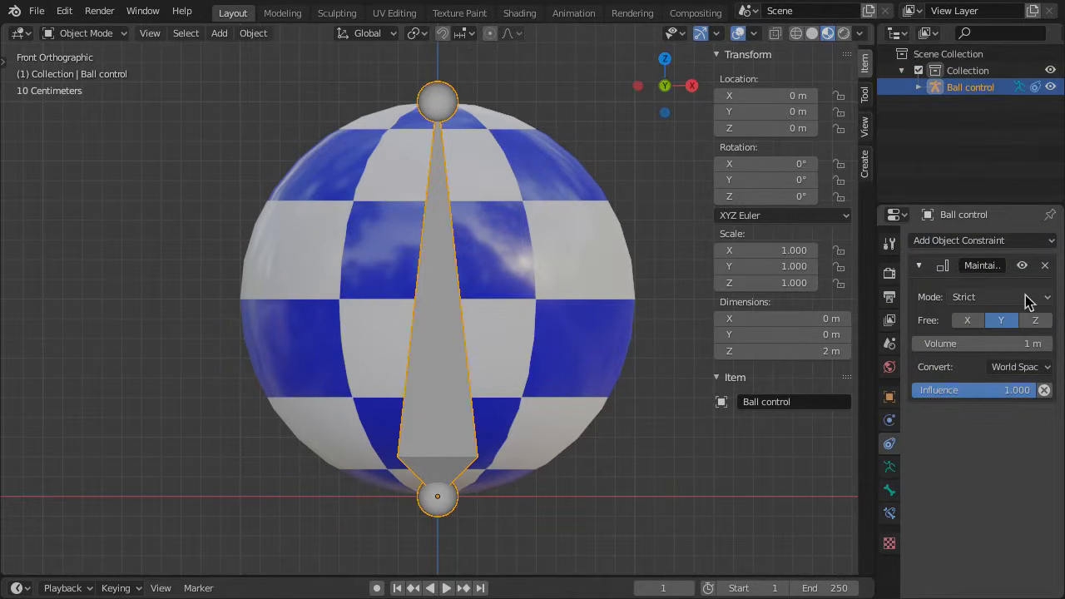
pyautogui.click(1041, 321)
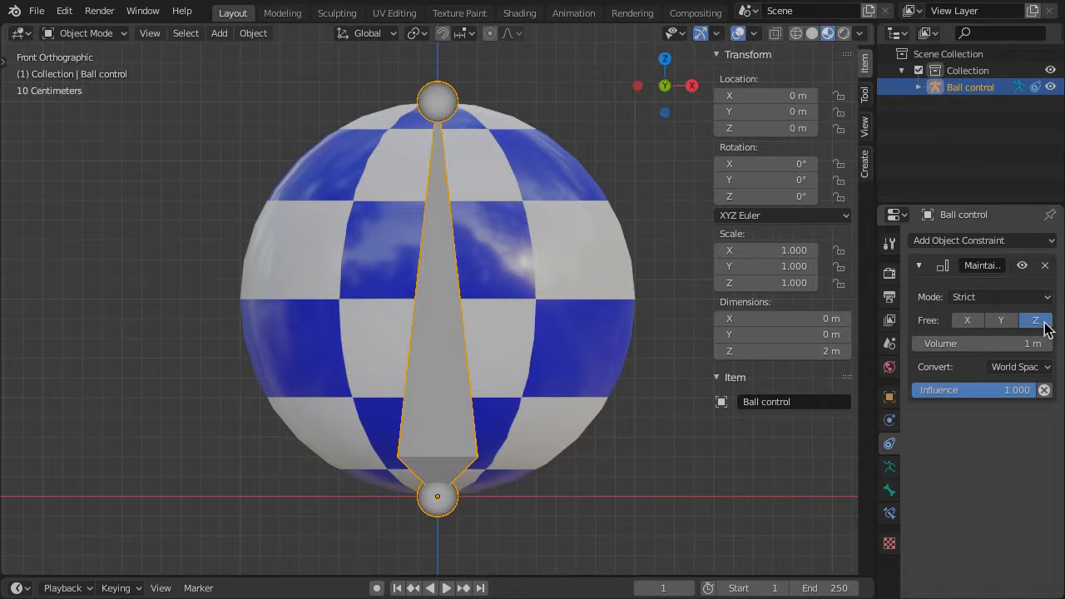
# Step: Test the rig by moving the Ball control armature and squashing it to a Z scale of 0.650
pyautogui.press('g')
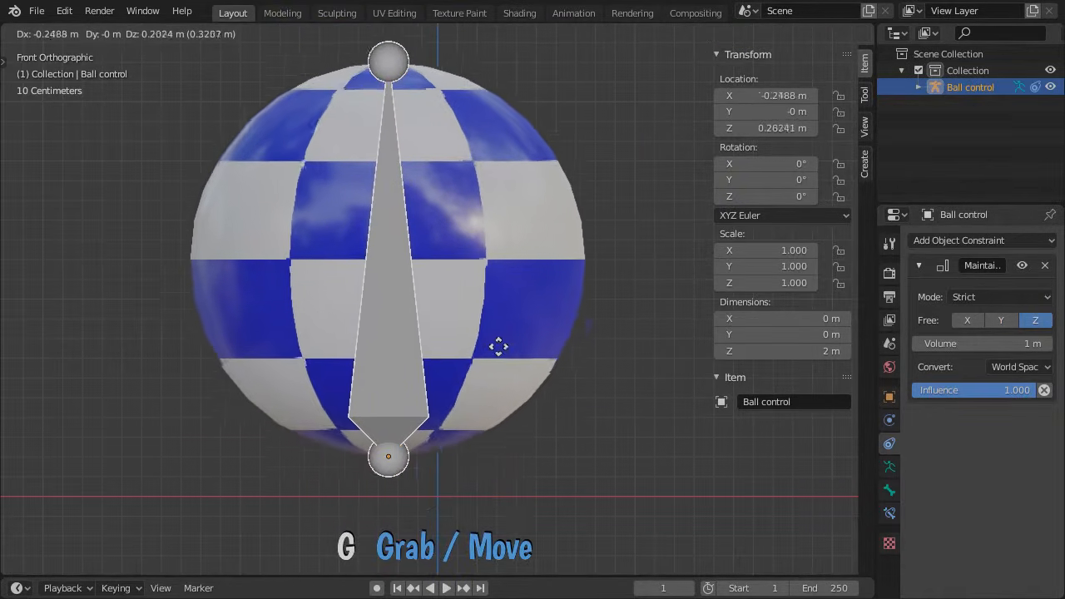
pyautogui.rightClick(529, 380)
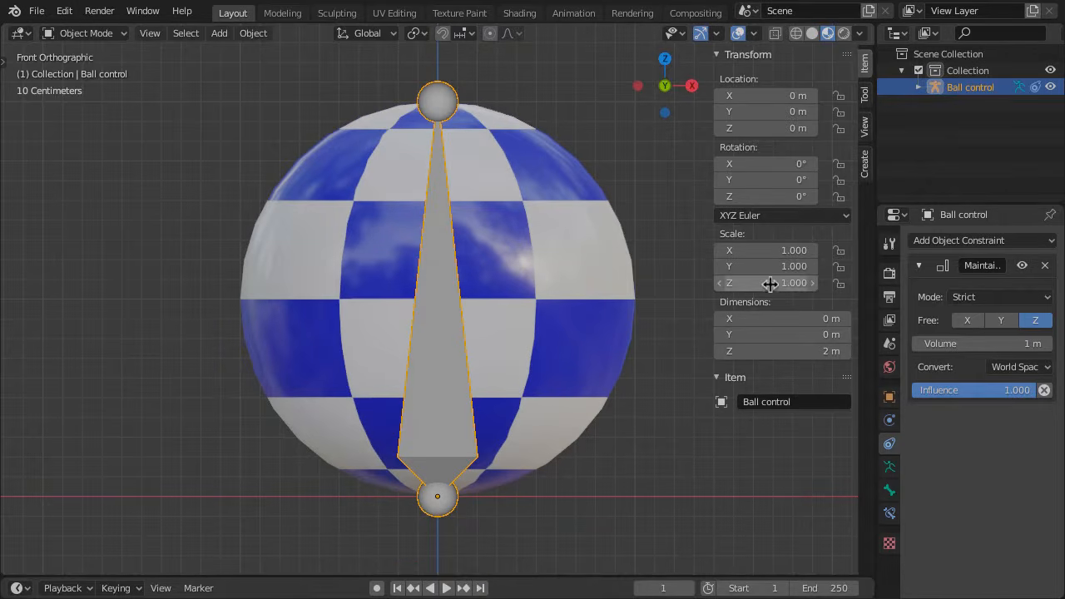
pyautogui.moveTo(771, 283); pyautogui.dragTo(728, 283)
# Step: Test rotating the ball within the squashed armature, and stretch the armature along Z
pyautogui.click(597, 340)
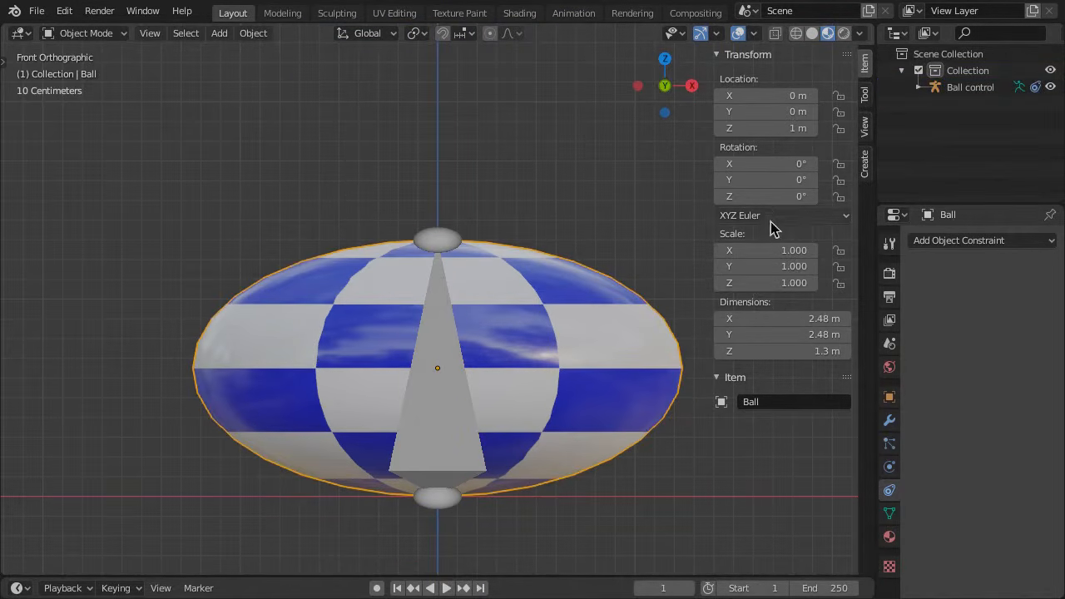
pyautogui.moveTo(768, 179)
pyautogui.mouseDown()
pyautogui.moveTo(778, 179)
pyautogui.moveTo(764, 180)
pyautogui.moveTo(762, 193)
pyautogui.mouseUp()
pyautogui.click(436, 426)
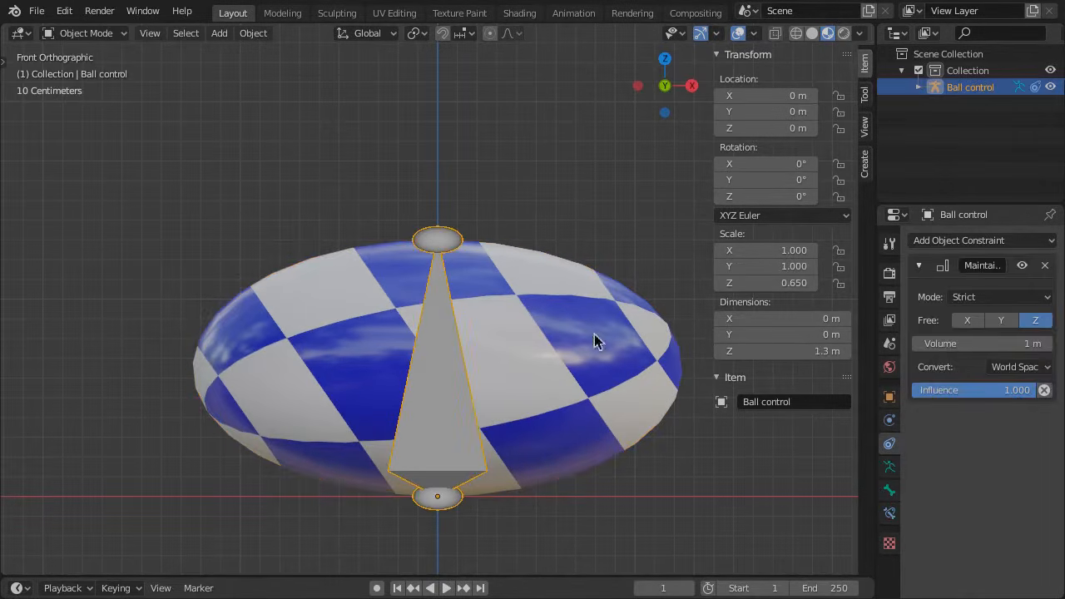
pyautogui.moveTo(754, 284); pyautogui.dragTo(799, 283)
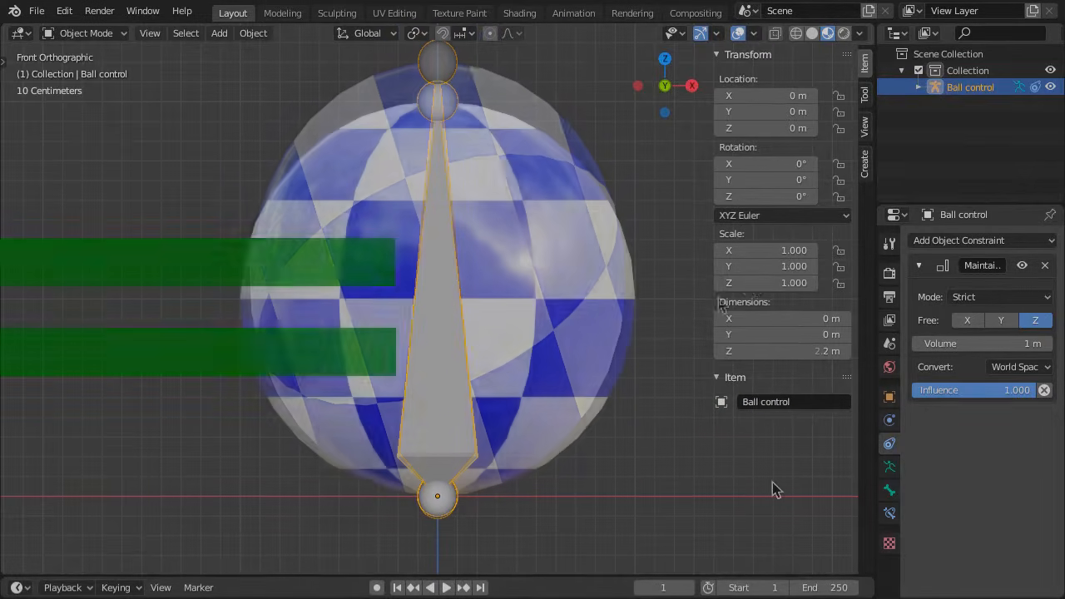
# Step: Set the scene's frame rate to 30 fps and its end frame to 31
pyautogui.click(890, 300)
pyautogui.click(1045, 443)
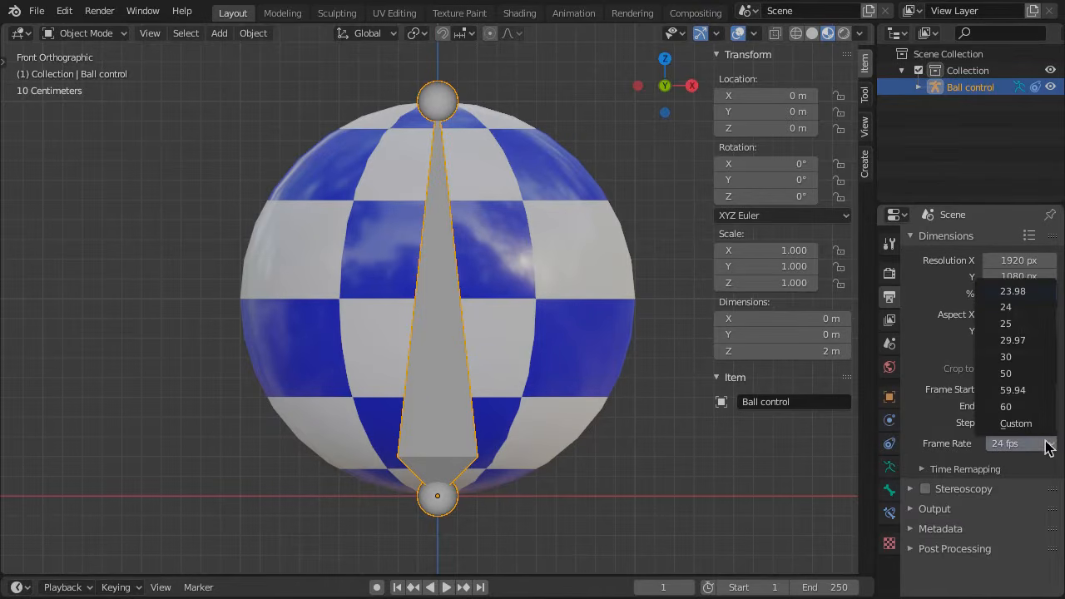
pyautogui.click(1033, 357)
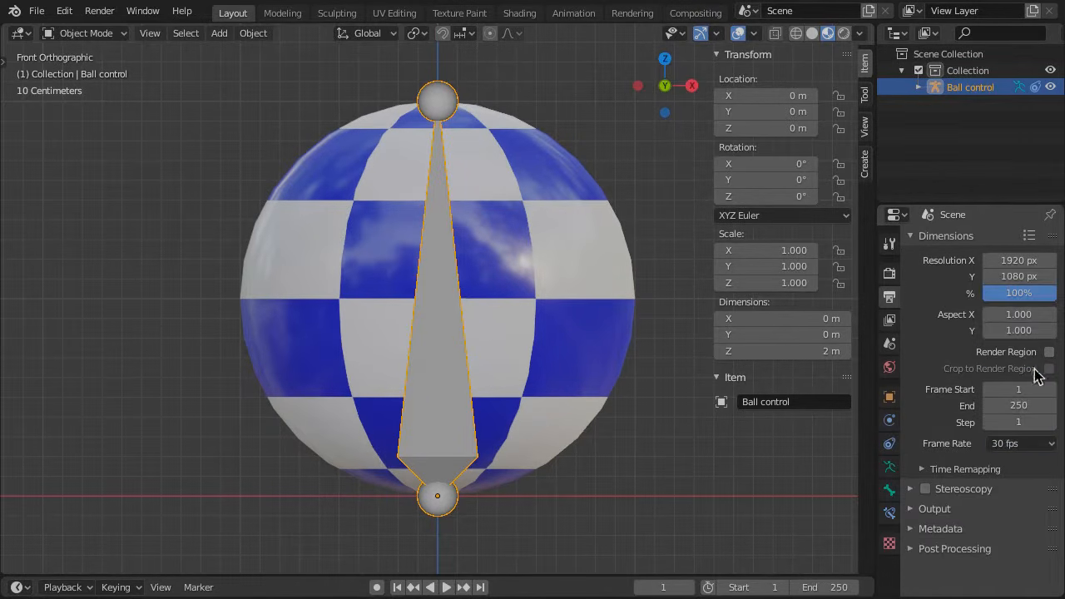
pyautogui.click(1035, 407)
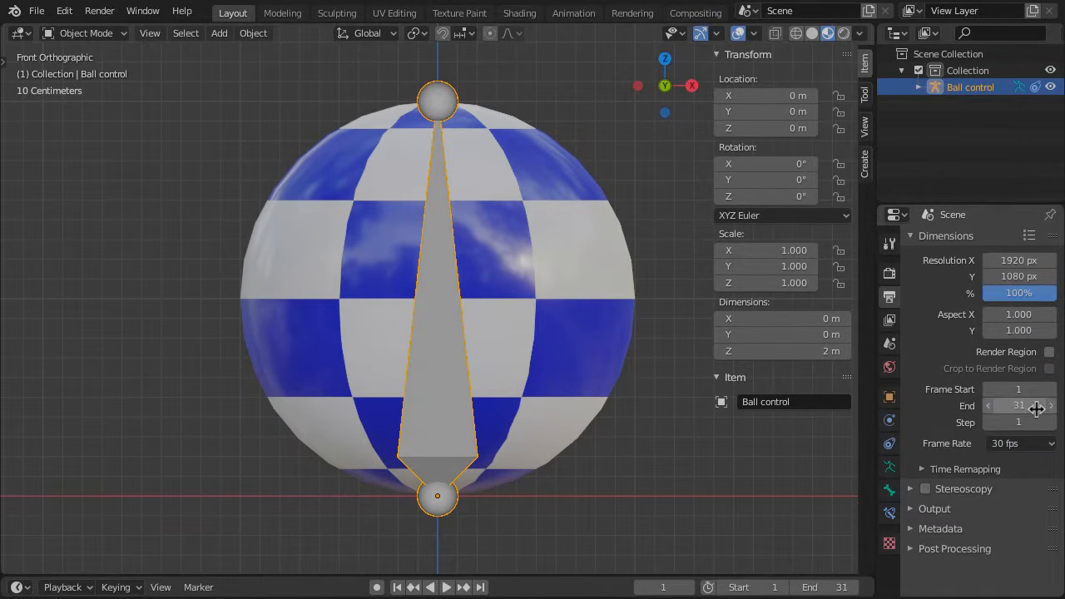
pyautogui.press('Return')
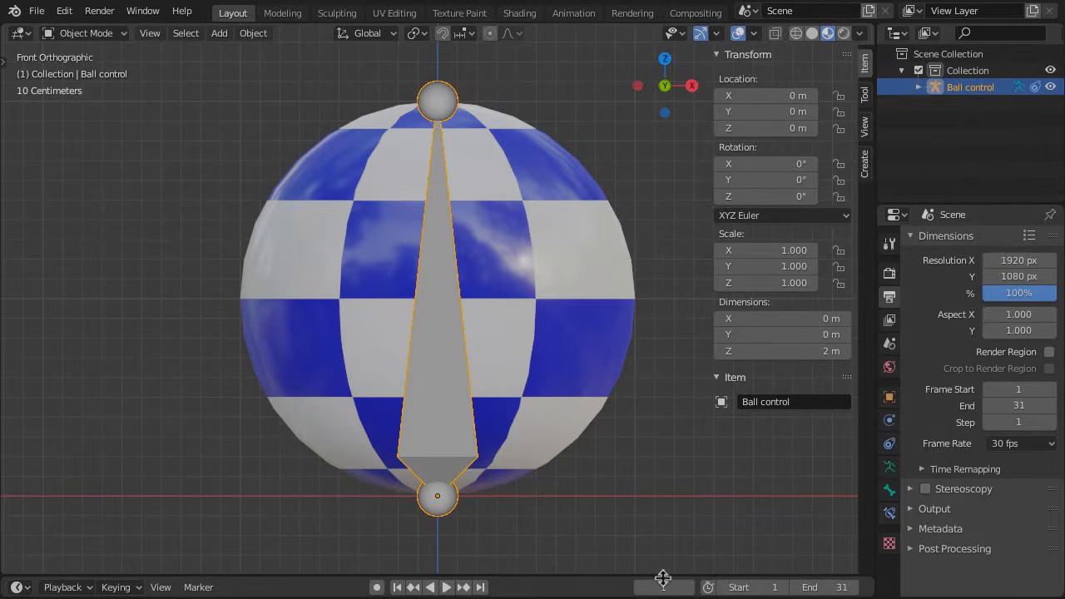
# Step: Enlarge the timeline to show the full frame range and insert single keyframes for the armature's Z scale and Z location at frame 1
pyautogui.moveTo(663, 575); pyautogui.dragTo(663, 522)
pyautogui.press('Home')
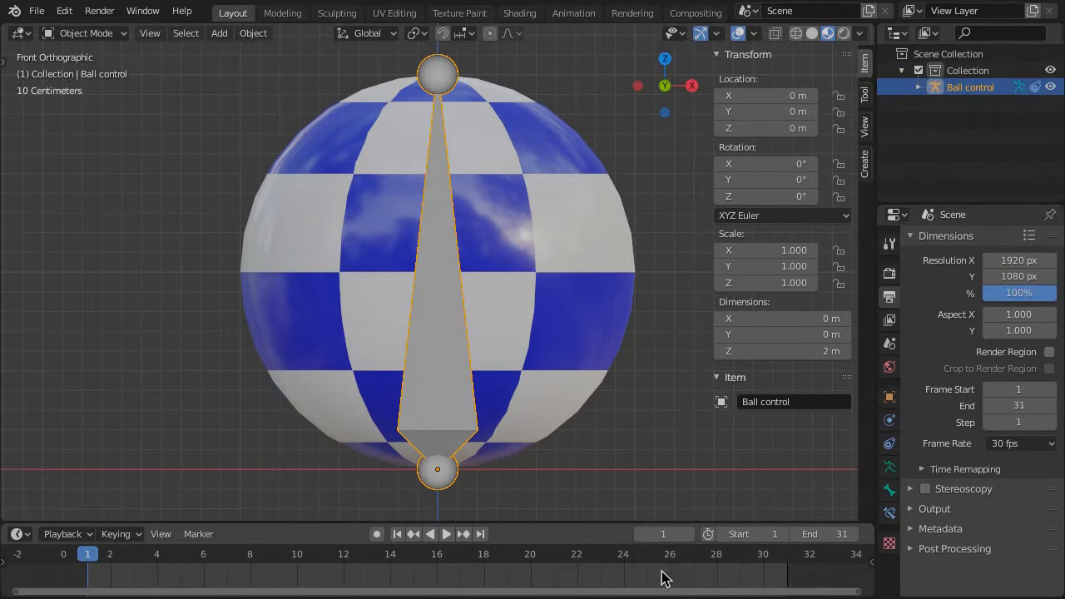
pyautogui.rightClick(775, 285)
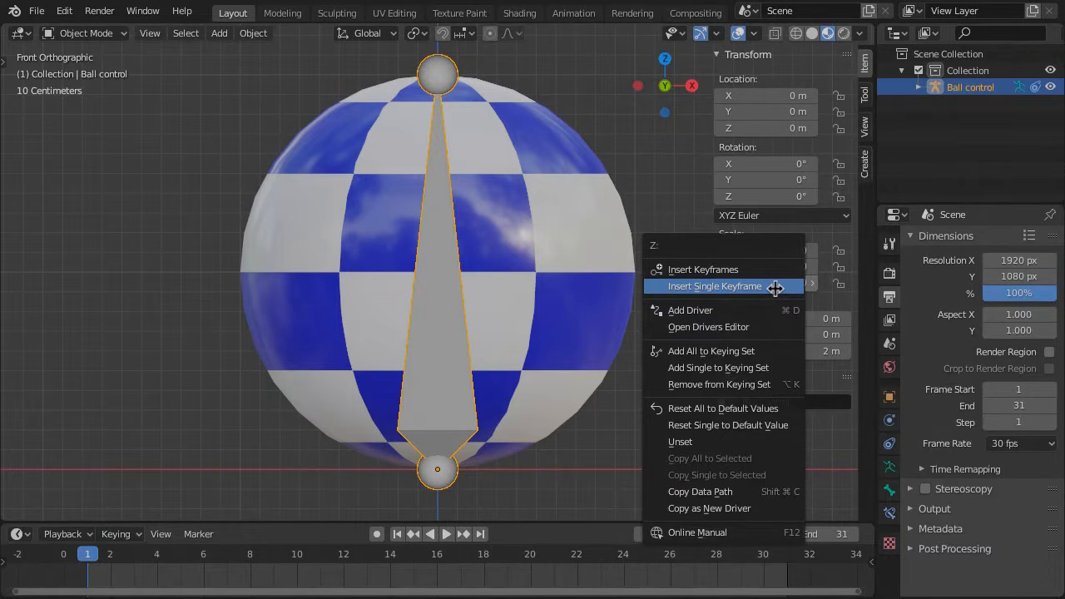
pyautogui.click(775, 286)
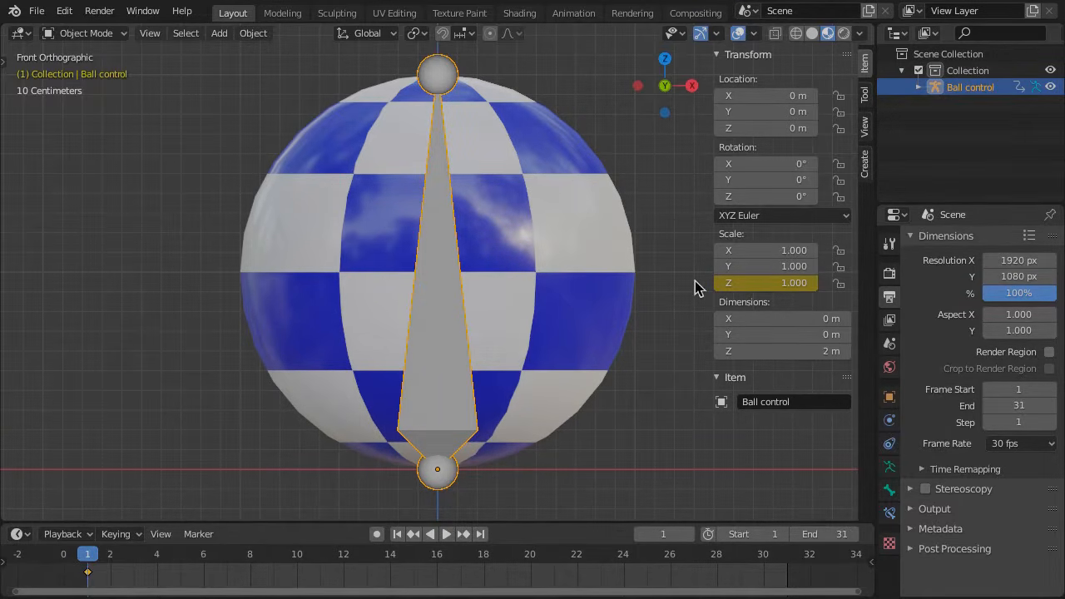
pyautogui.rightClick(765, 130)
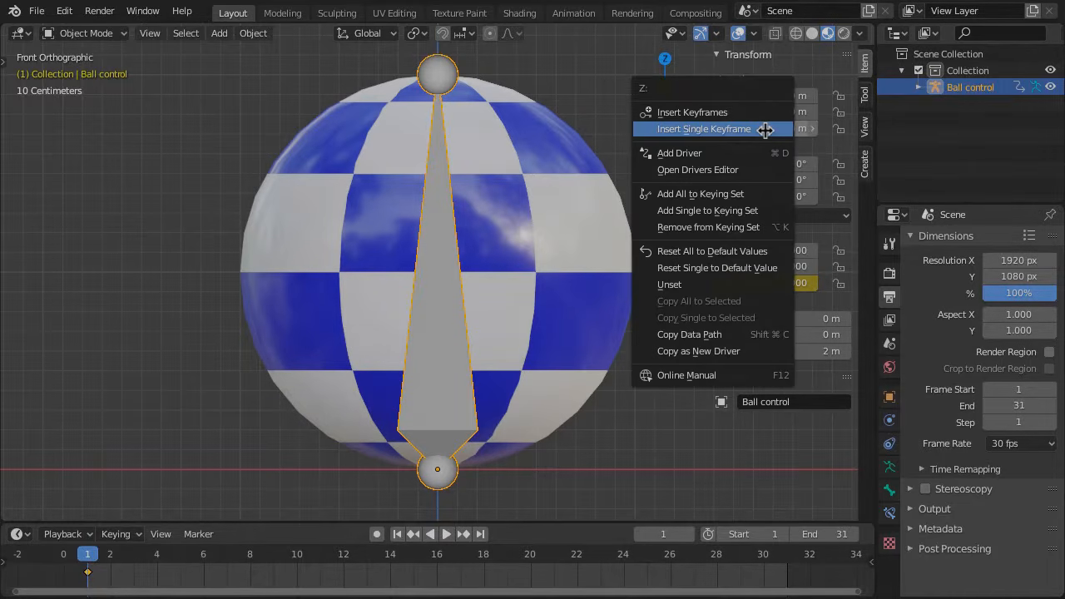
pyautogui.click(769, 129)
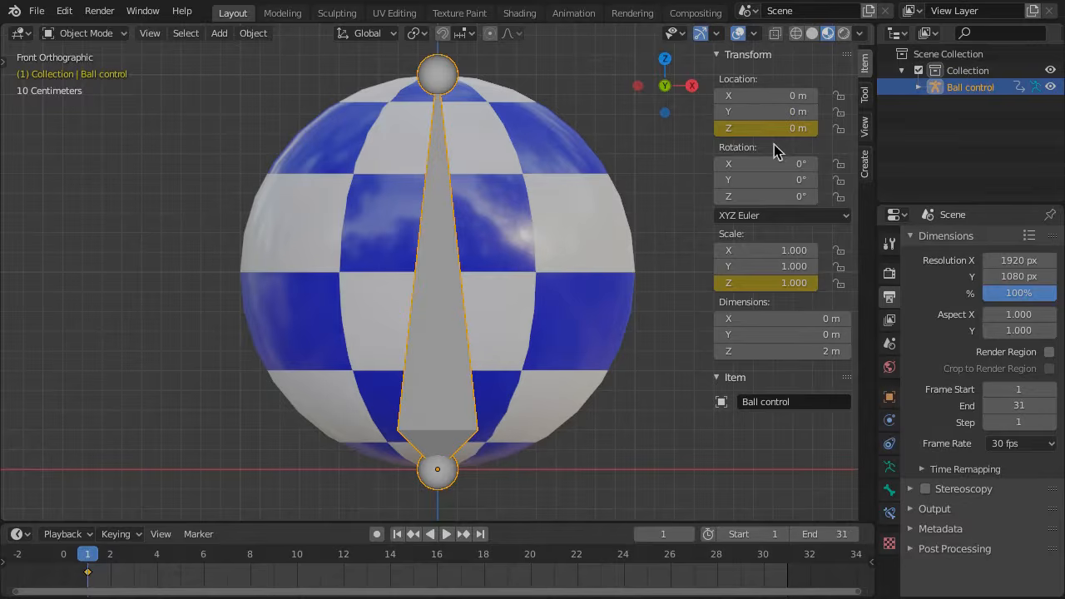
# Step: Insert single keyframes for the armature's Z scale and Z location at end frame 31
pyautogui.hotkey('shift', 'Right')
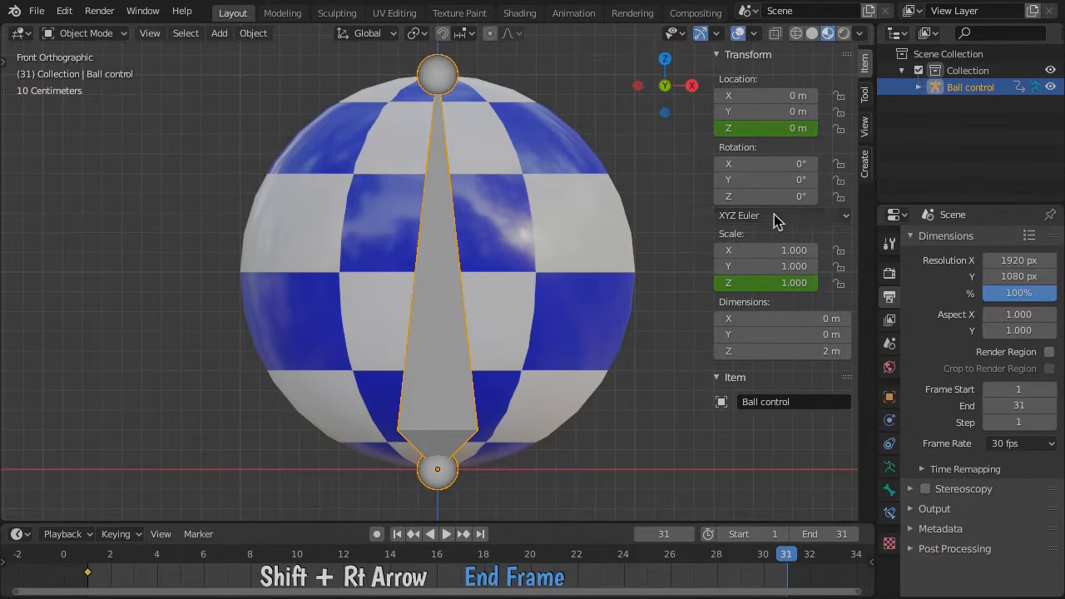
pyautogui.rightClick(777, 283)
pyautogui.click(779, 285)
pyautogui.rightClick(773, 133)
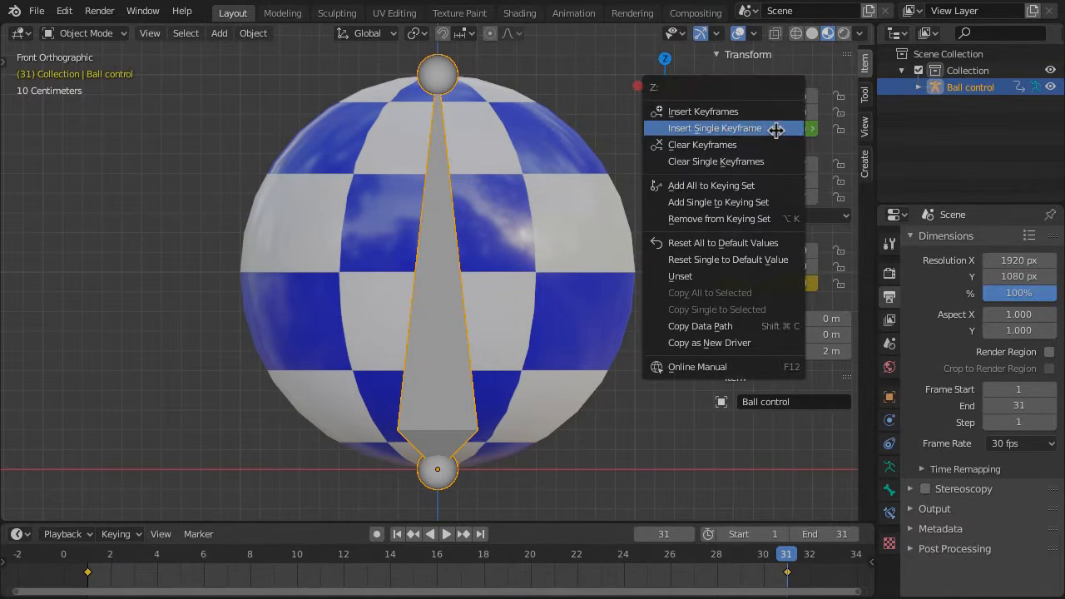
pyautogui.click(775, 130)
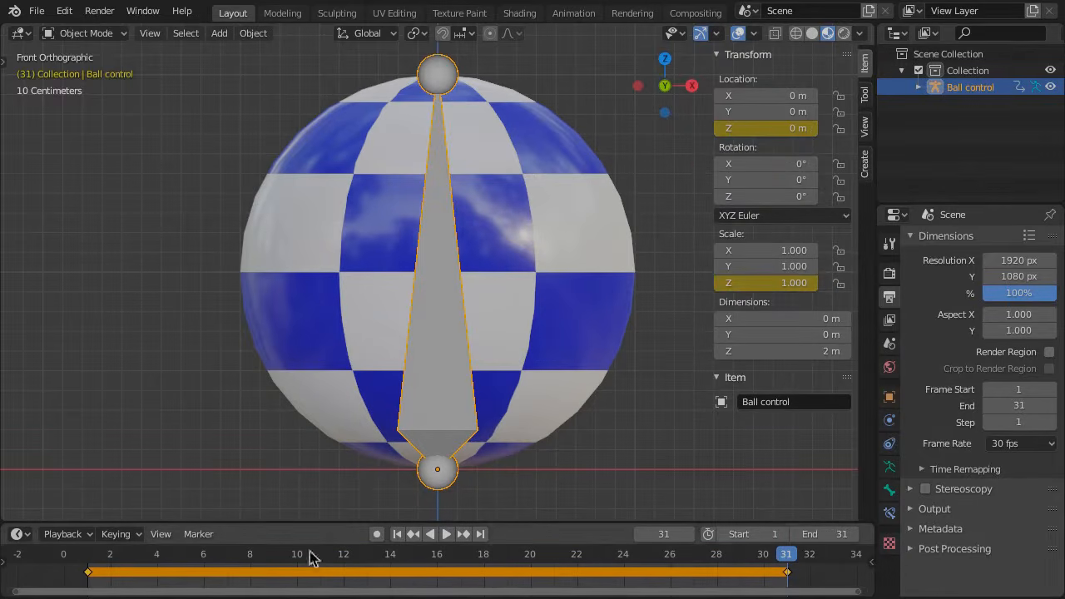
# Step: Squash the armature to a Z scale of 0.580 at frame 5 and keyframe that single value
pyautogui.click(181, 553)
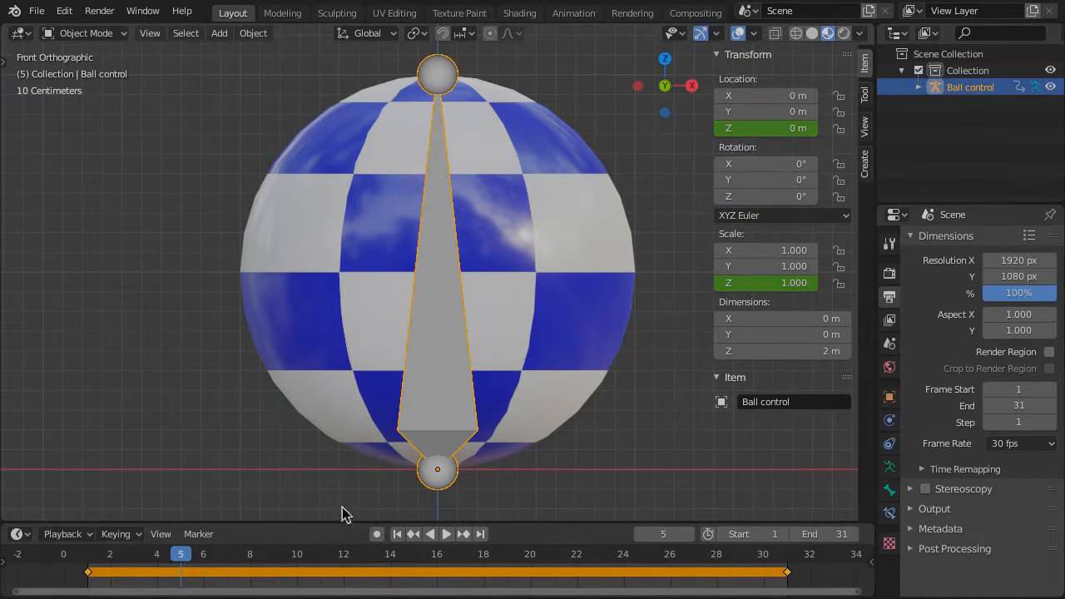
pyautogui.moveTo(774, 283); pyautogui.dragTo(712, 283)
pyautogui.rightClick(784, 284)
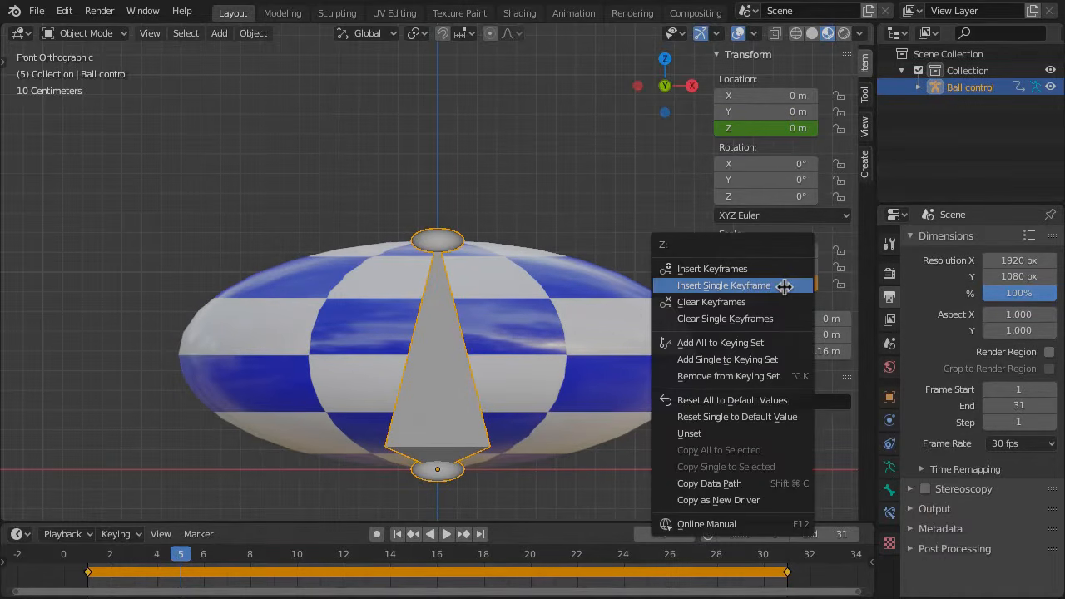
pyautogui.click(784, 286)
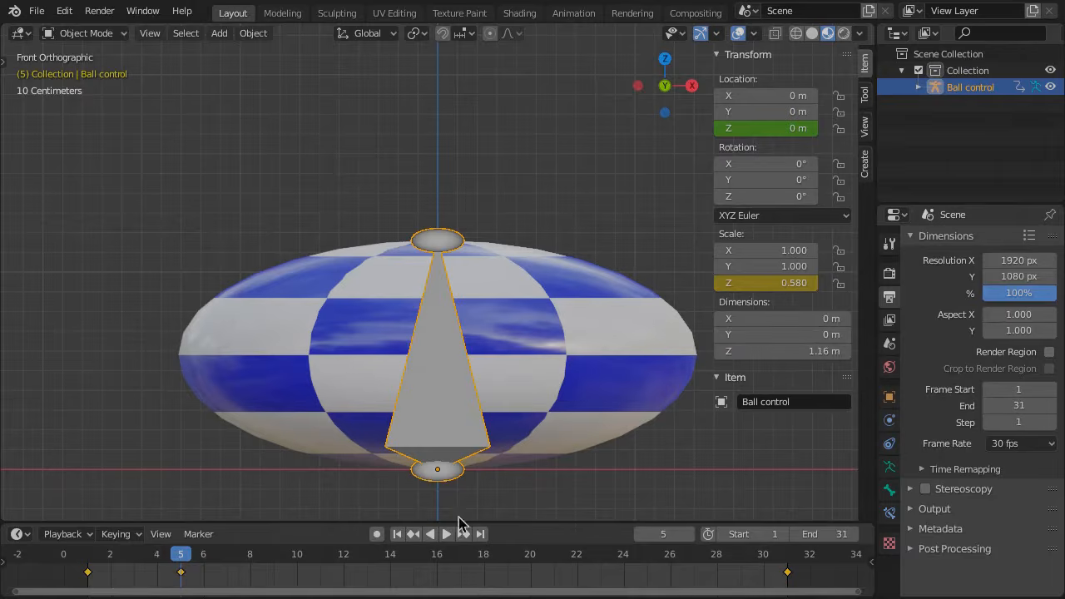
# Step: Stretch the armature to a Z scale of 1.335 at frame 13 and keyframe that single value
pyautogui.click(367, 560)
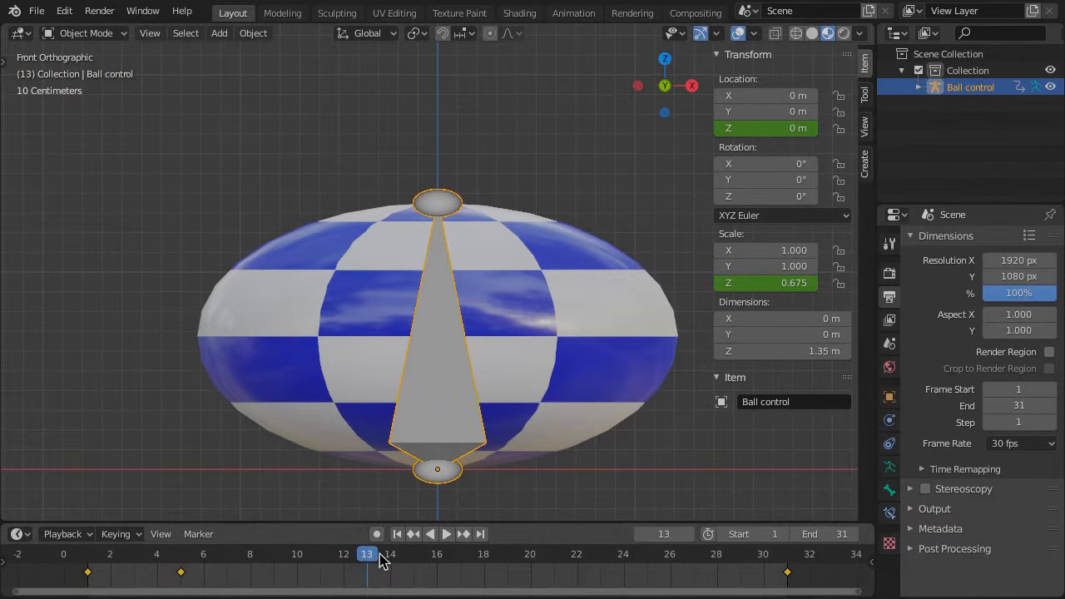
pyautogui.moveTo(775, 283)
pyautogui.mouseDown()
pyautogui.moveTo(840, 283)
pyautogui.moveTo(777, 287)
pyautogui.mouseUp()
pyautogui.rightClick(778, 287)
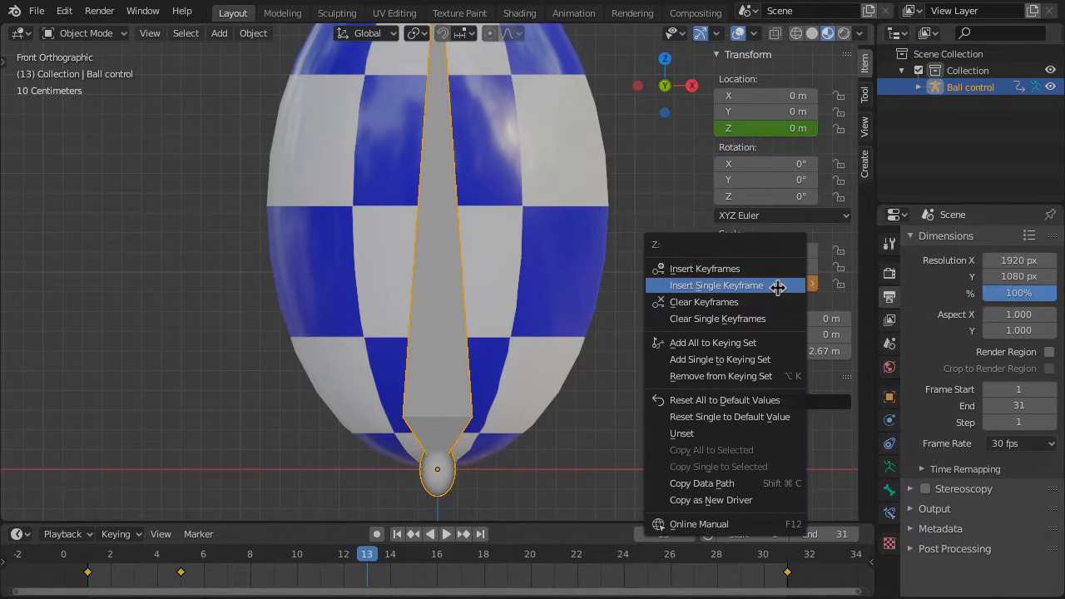
pyautogui.click(778, 287)
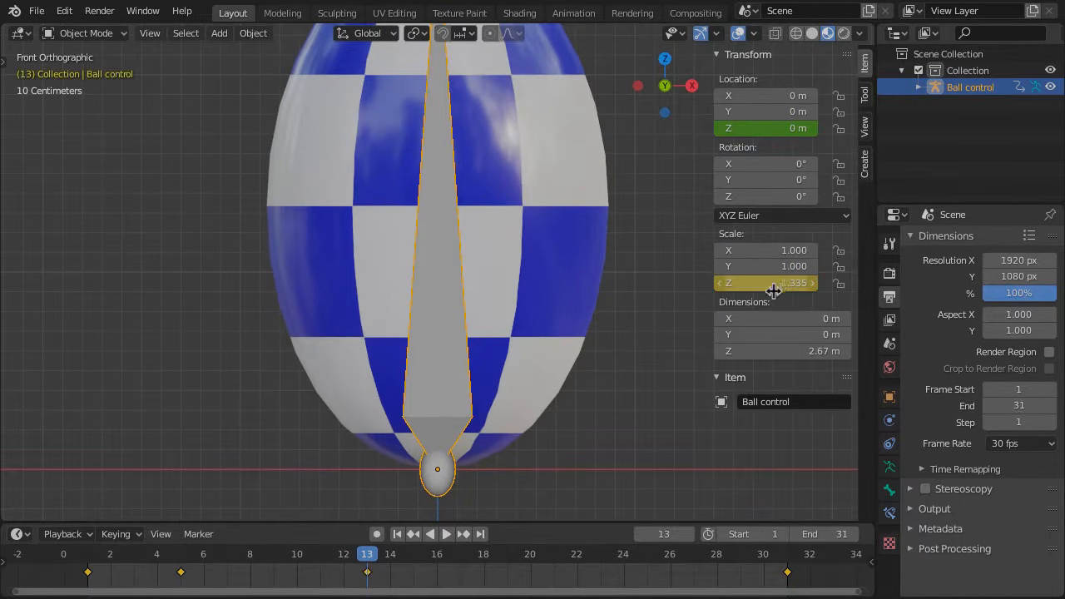
# Step: Set the armature's Z scale to 1 at frame 20 and keyframe that single value
pyautogui.click(537, 565)
pyautogui.click(782, 287)
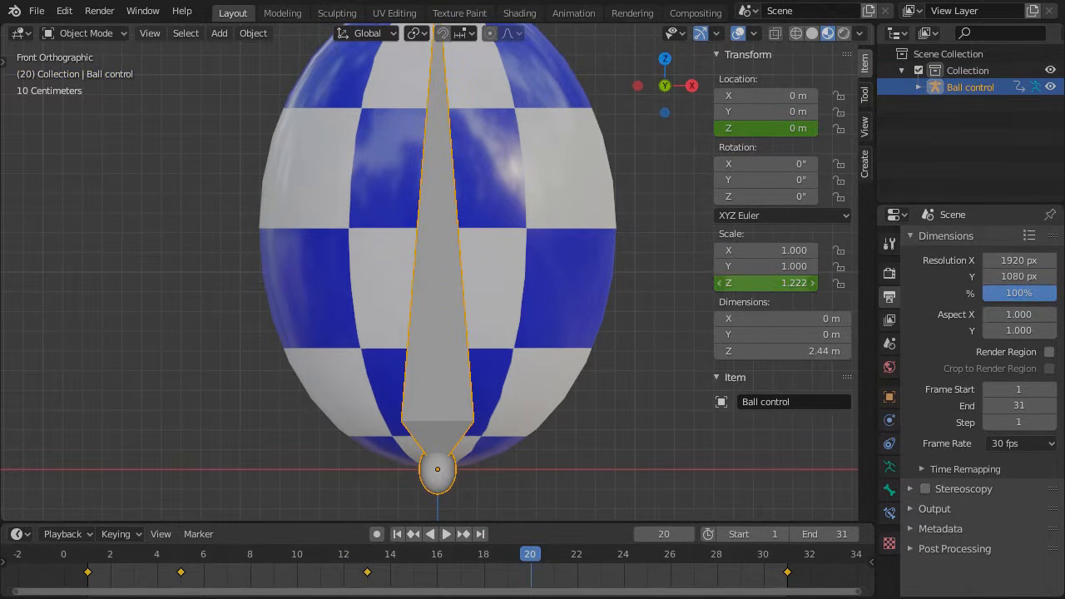
pyautogui.write('1')
pyautogui.press('Return')
pyautogui.rightClick(773, 285)
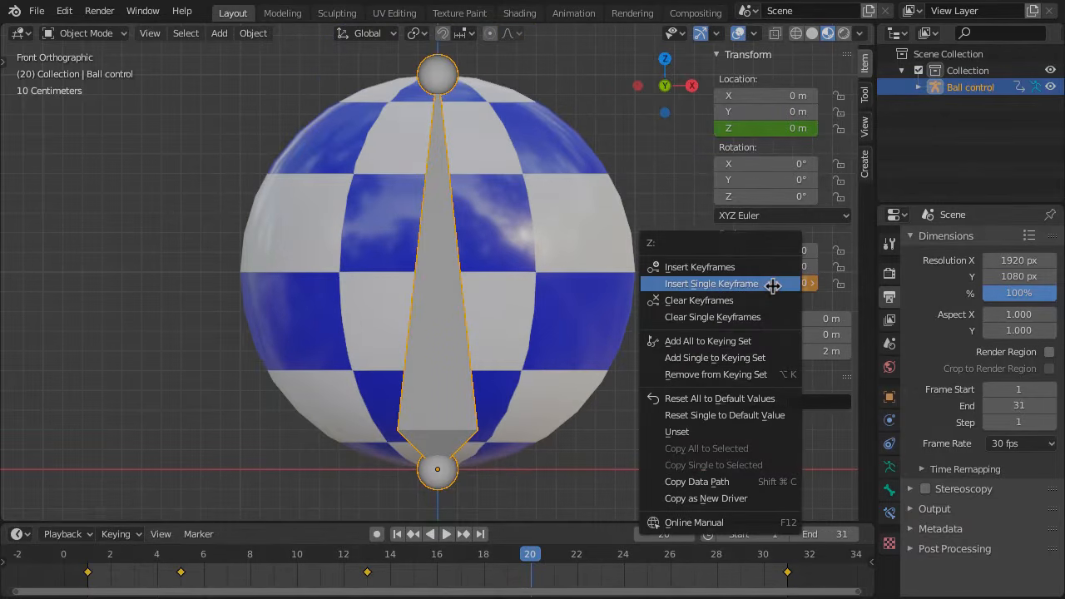
pyautogui.click(772, 286)
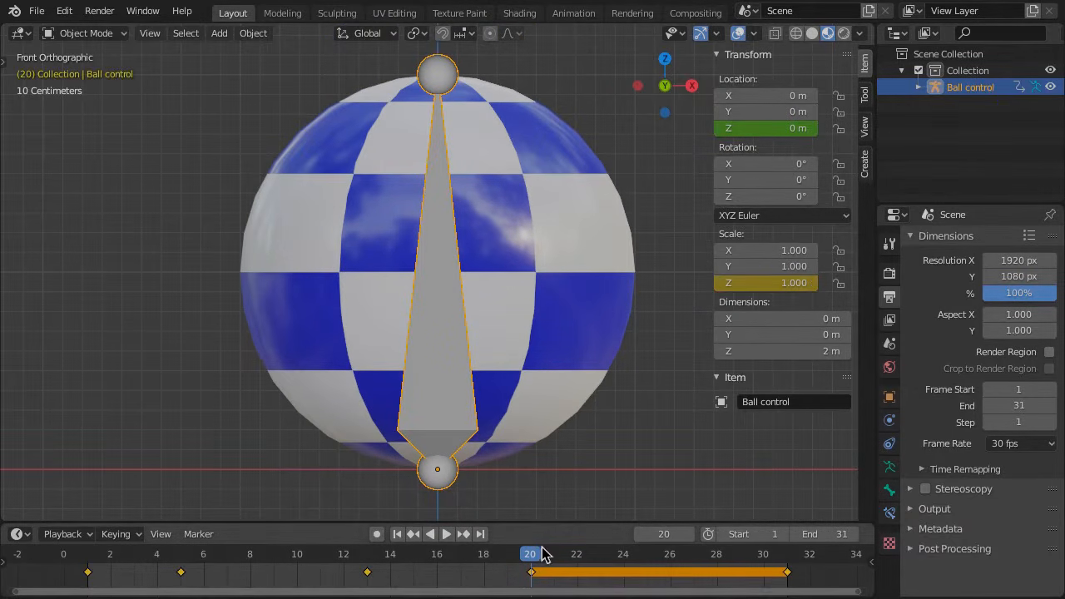
# Step: Insert a single keyframe for the armature's Z location of 0 m at frame 9
pyautogui.moveTo(536, 559); pyautogui.dragTo(278, 562)
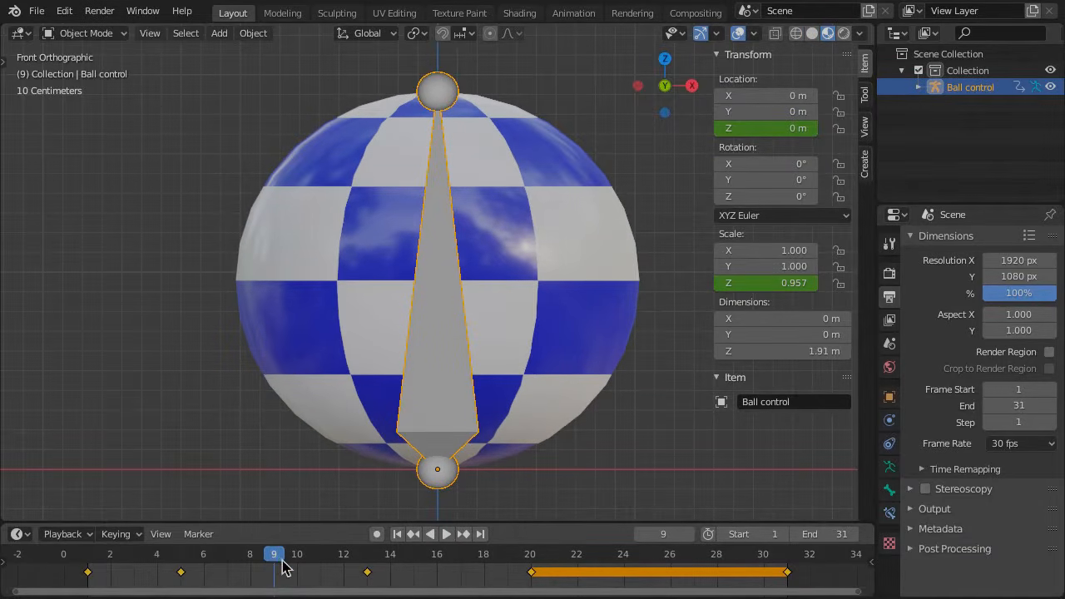
pyautogui.rightClick(772, 135)
pyautogui.click(783, 134)
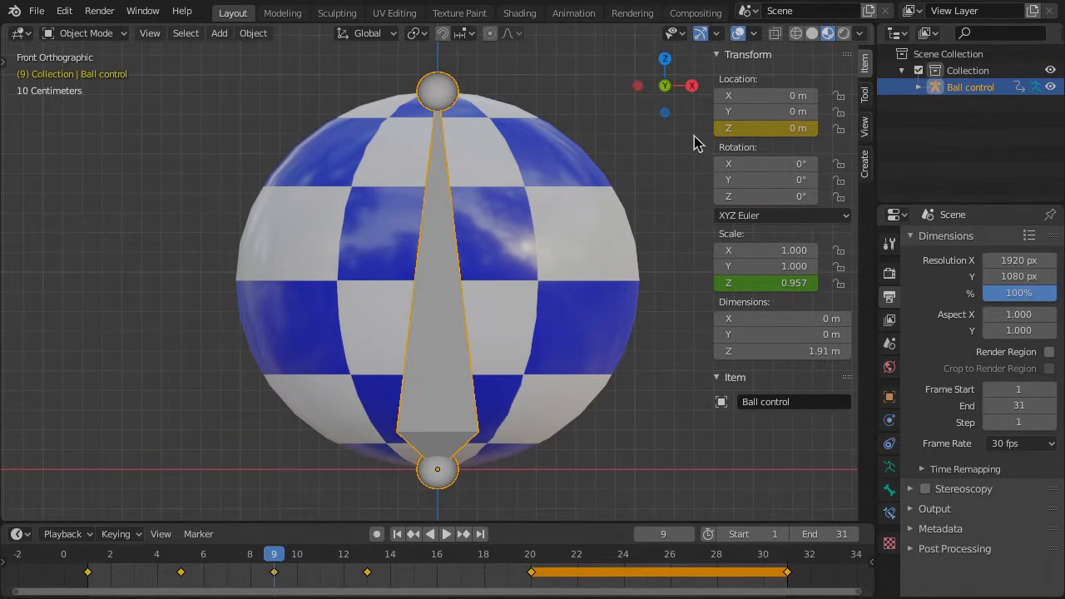
# Step: Raise the armature to a Z location of 7.27 m at frame 20 and keyframe that single value
pyautogui.click(530, 556)
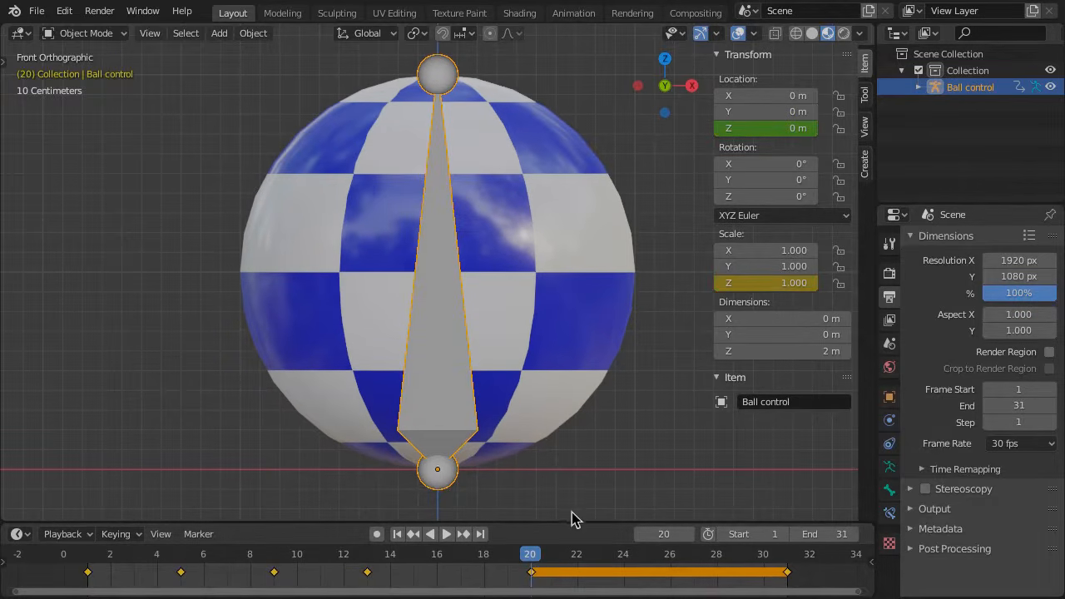
pyautogui.moveTo(736, 127); pyautogui.dragTo(882, 127)
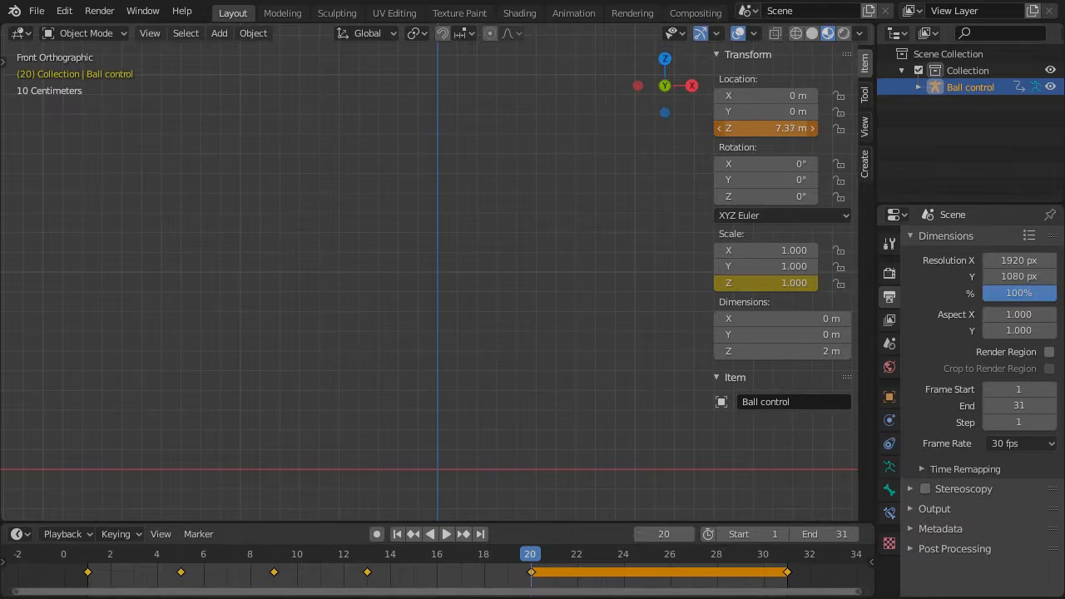
pyautogui.rightClick(754, 129)
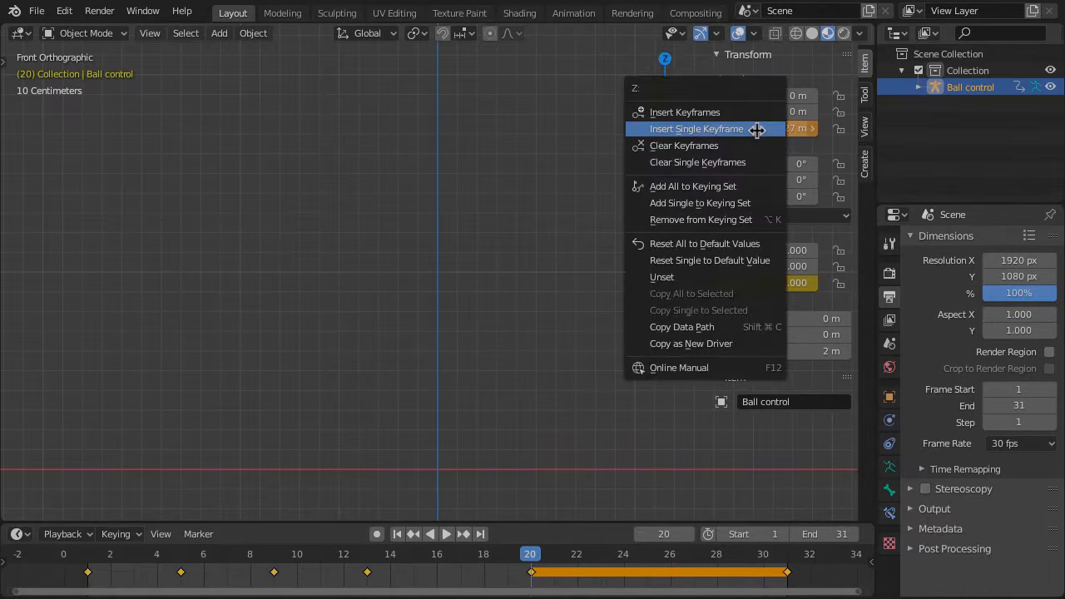
pyautogui.click(757, 129)
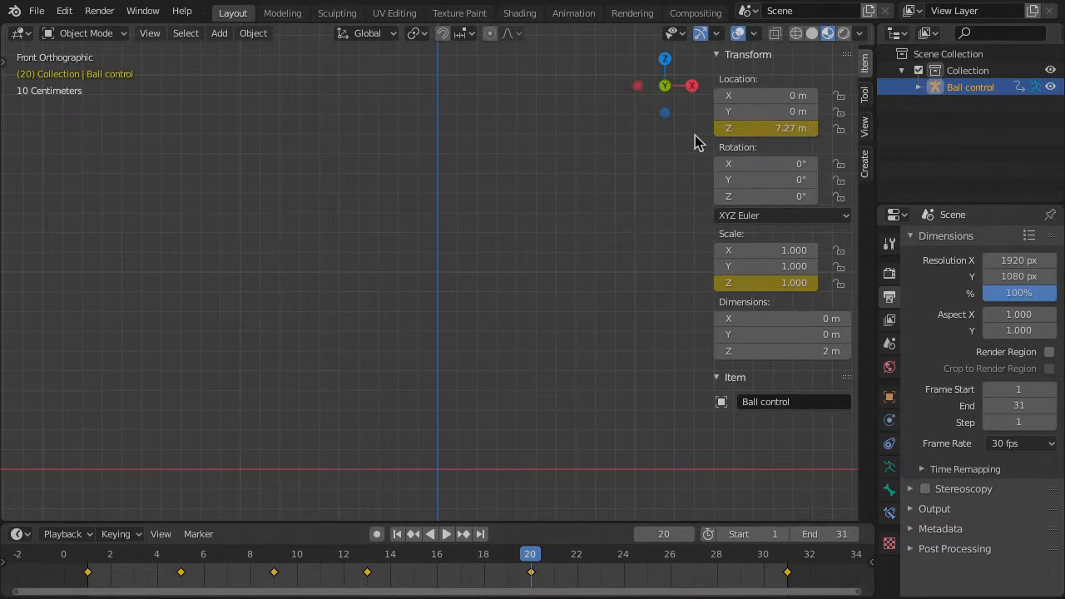
# Step: Play back the bounce animation to check the ball's motion, then return to frame 1
pyautogui.scroll(-3, 716, 488)
pyautogui.press('space')
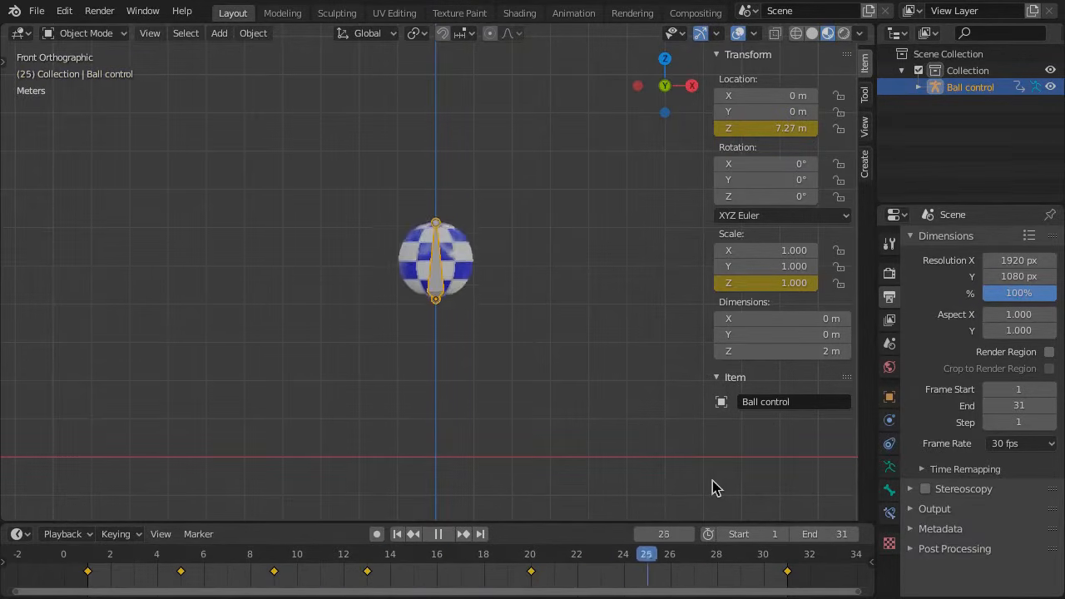
pyautogui.press('Escape')
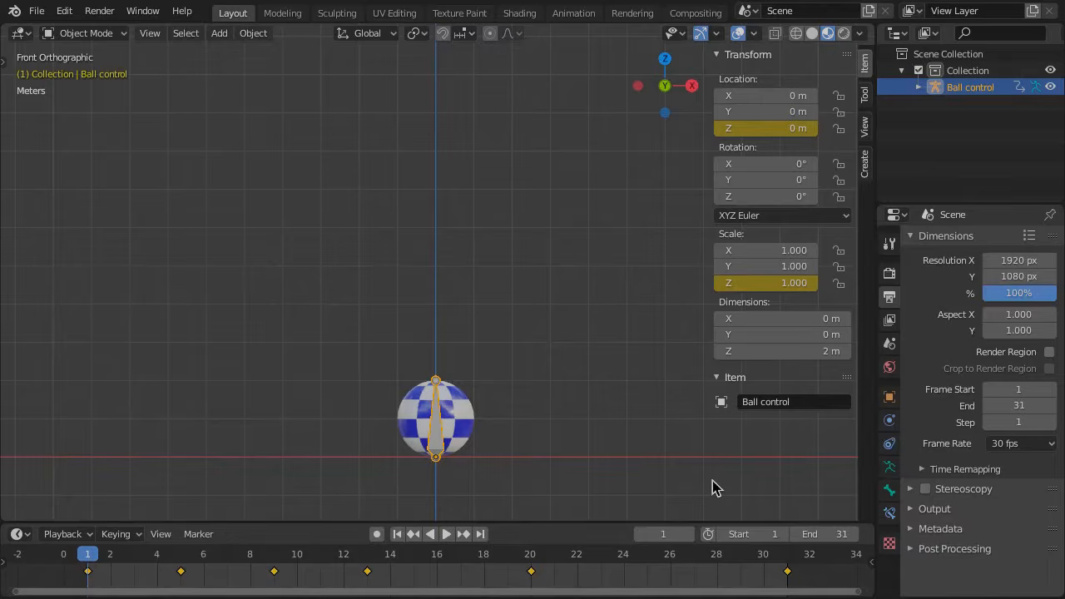
# Step: Switch the timeline to an enlarged Graph Editor, expand the Ball control channels and show only the Z Location curve, fitted to view
pyautogui.hotkey('ctrl', 'Tab')
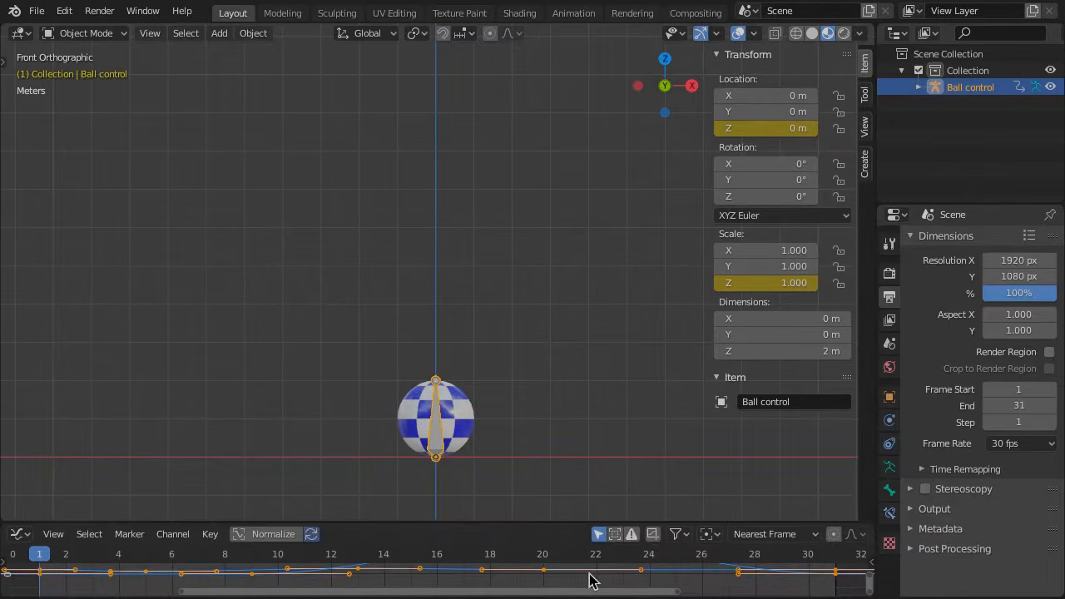
pyautogui.moveTo(595, 524); pyautogui.dragTo(590, 412)
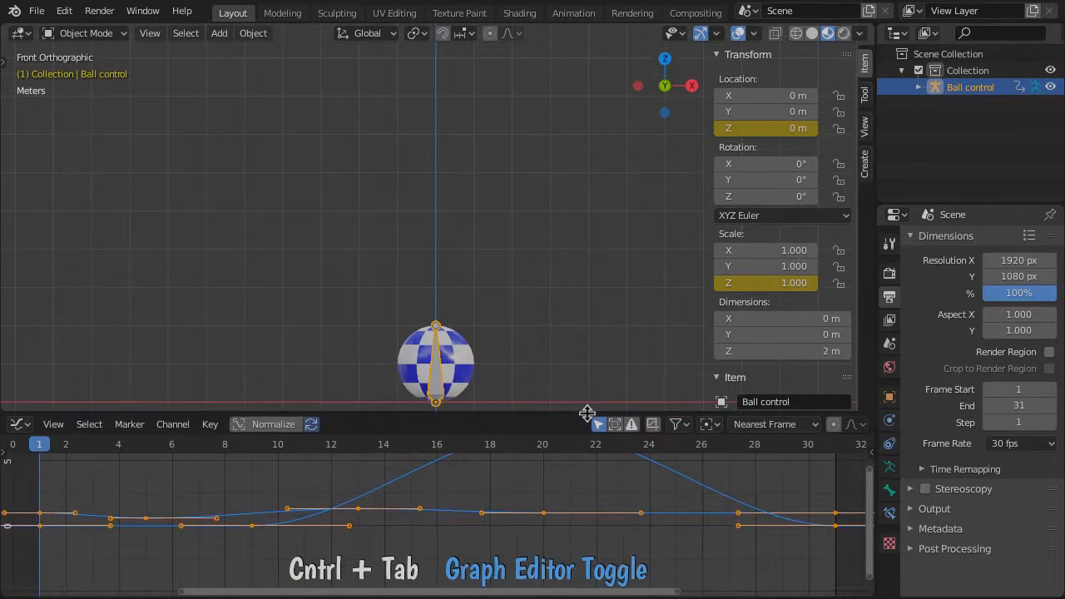
pyautogui.click(6, 457)
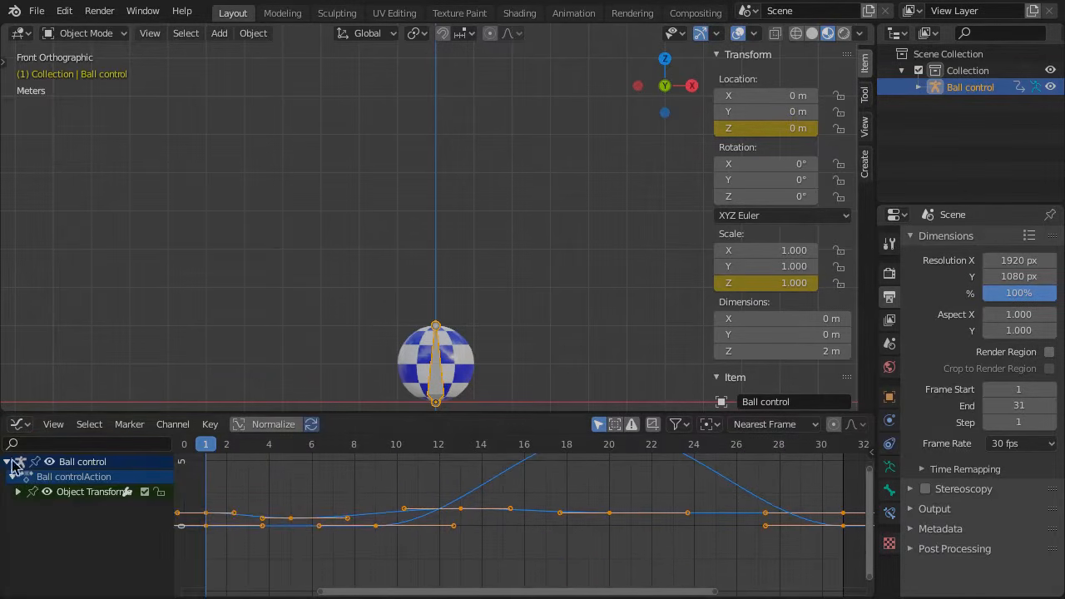
pyautogui.click(18, 493)
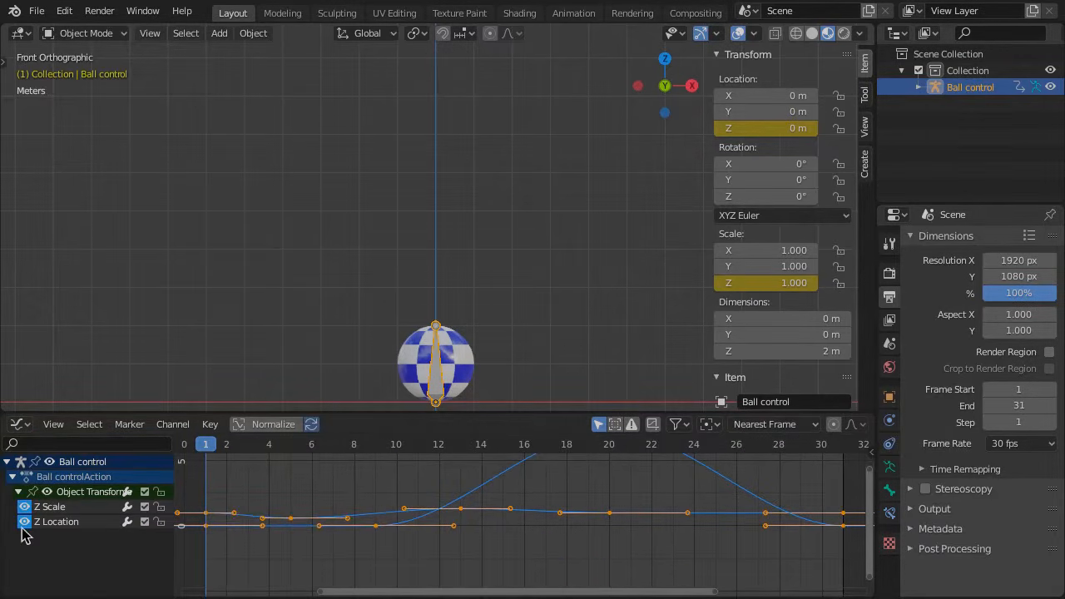
pyautogui.click(24, 508)
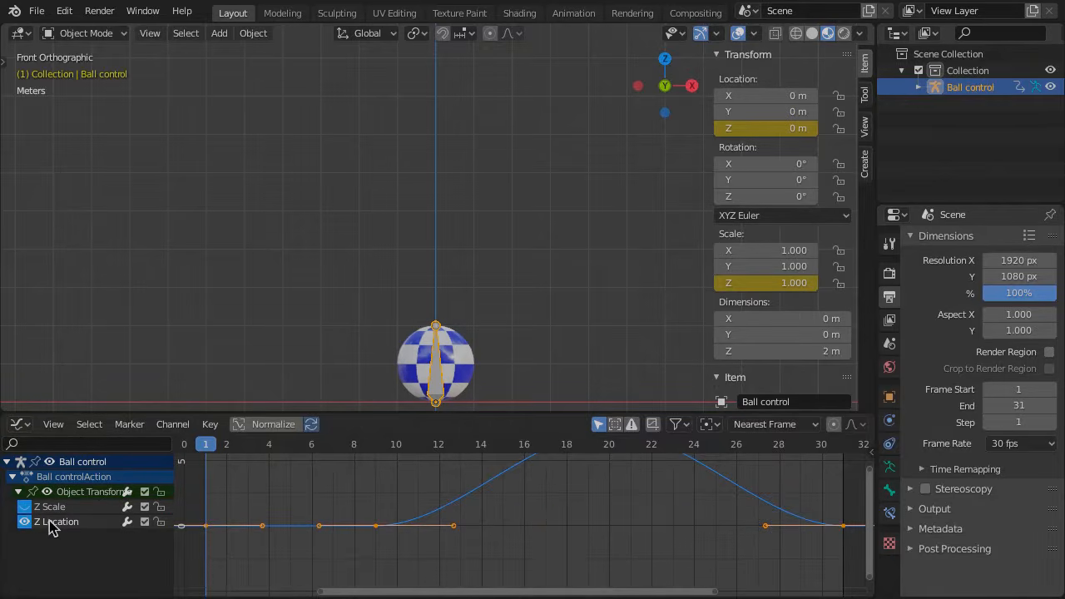
pyautogui.press('Home')
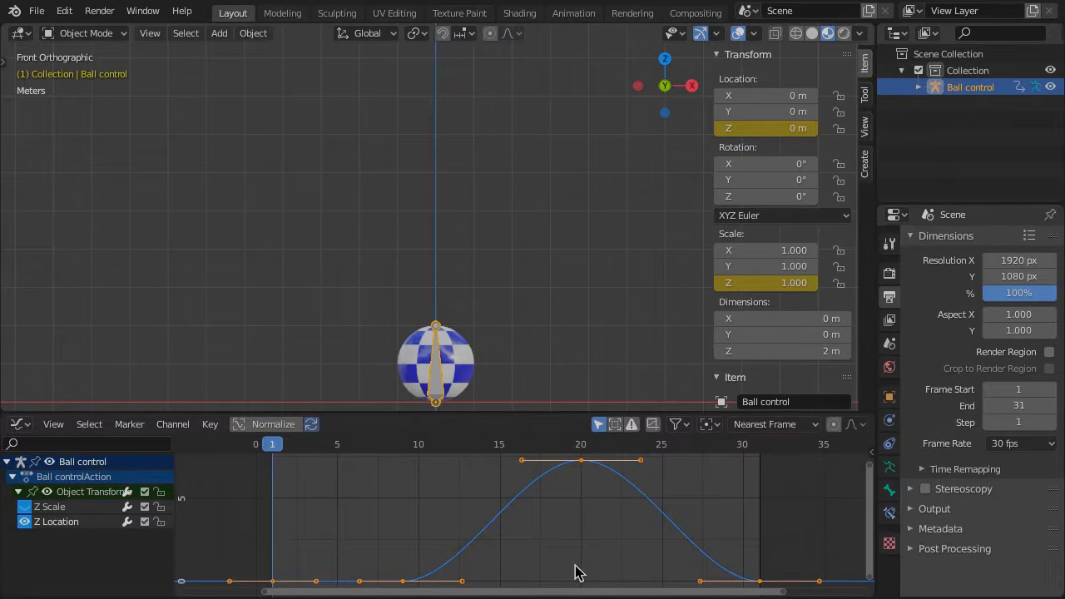
# Step: Set the handle type of the Z Location keyframes at frames 9 and 31 to Free
pyautogui.click(406, 584)
pyautogui.keyDown('shift'); pyautogui.click(760, 585); pyautogui.keyUp('shift')
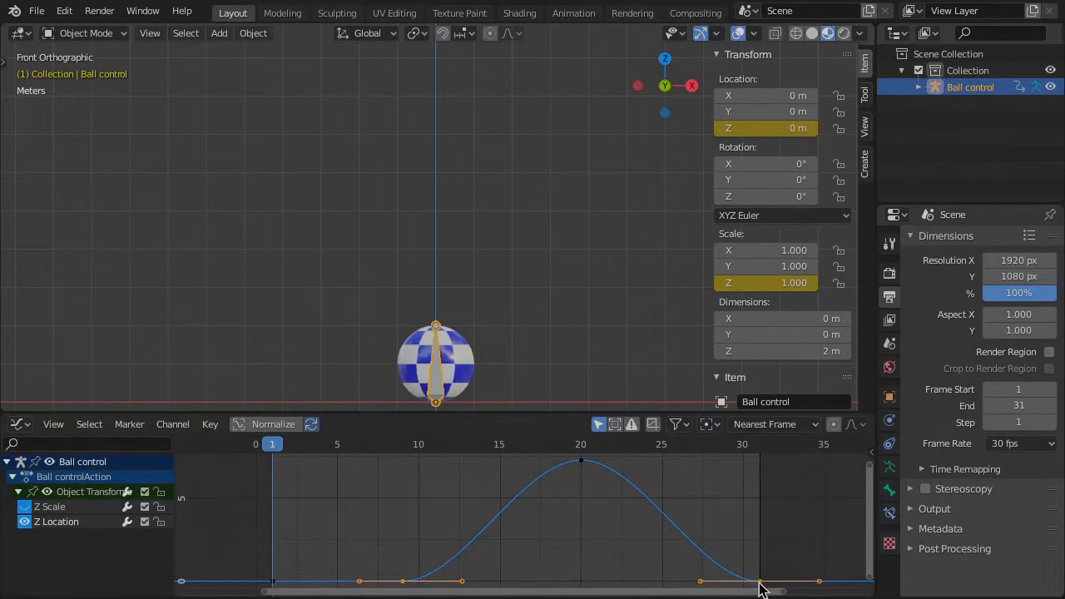
pyautogui.press('v')
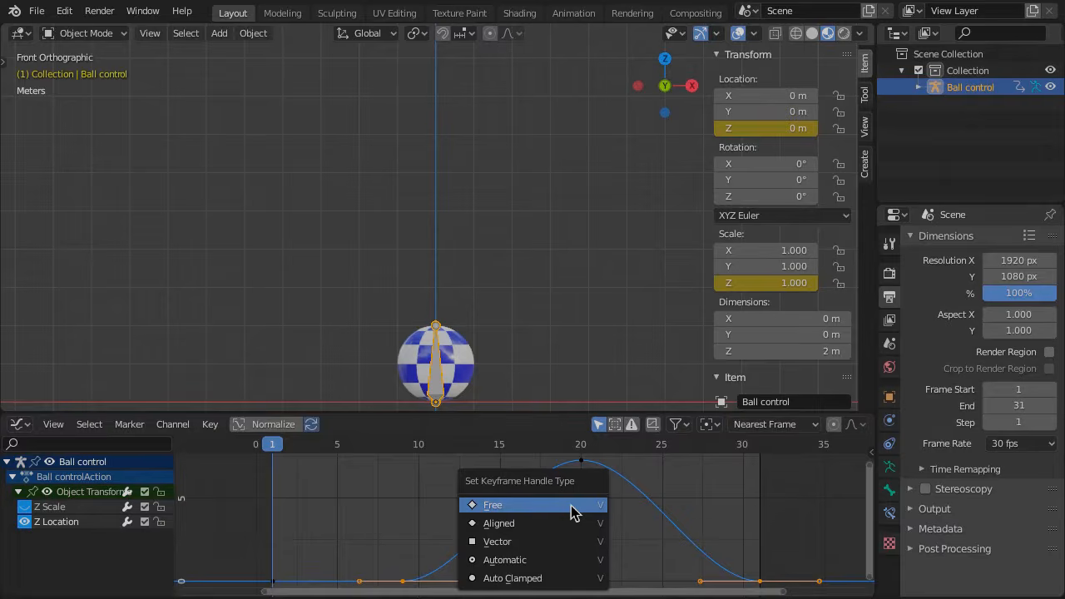
pyautogui.click(571, 505)
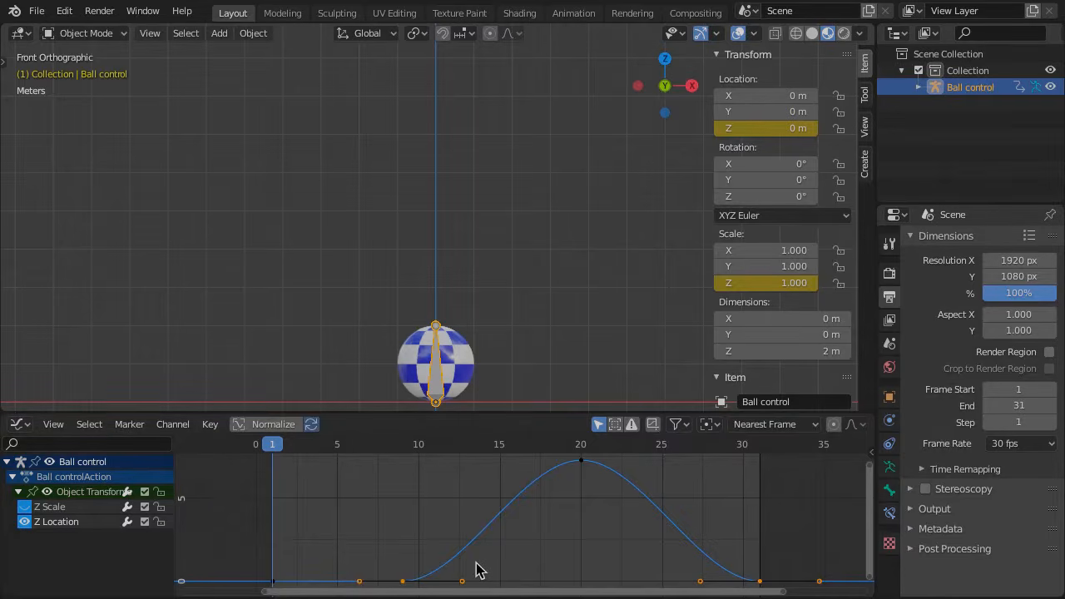
# Step: Move only the inner handles of the frame 9 and frame 31 keyframes straight up to steepen the takeoff and landing
pyautogui.press('c')
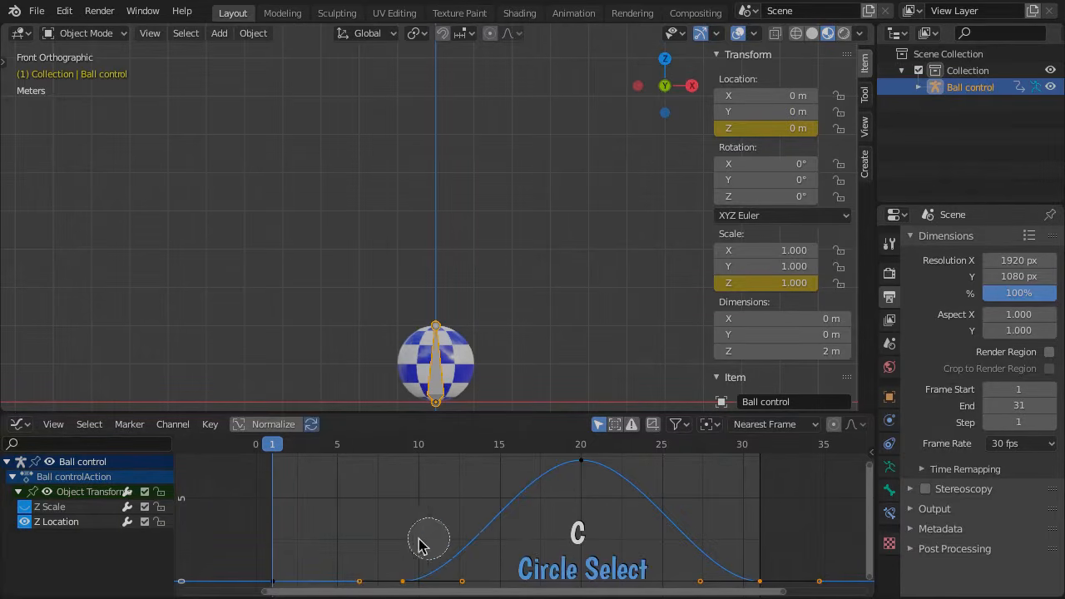
pyautogui.moveTo(355, 569); pyautogui.dragTo(401, 567, button='middle')
pyautogui.moveTo(777, 542)
pyautogui.mouseDown(button='middle')
pyautogui.moveTo(774, 575)
pyautogui.moveTo(814, 581)
pyautogui.mouseUp(button='middle')
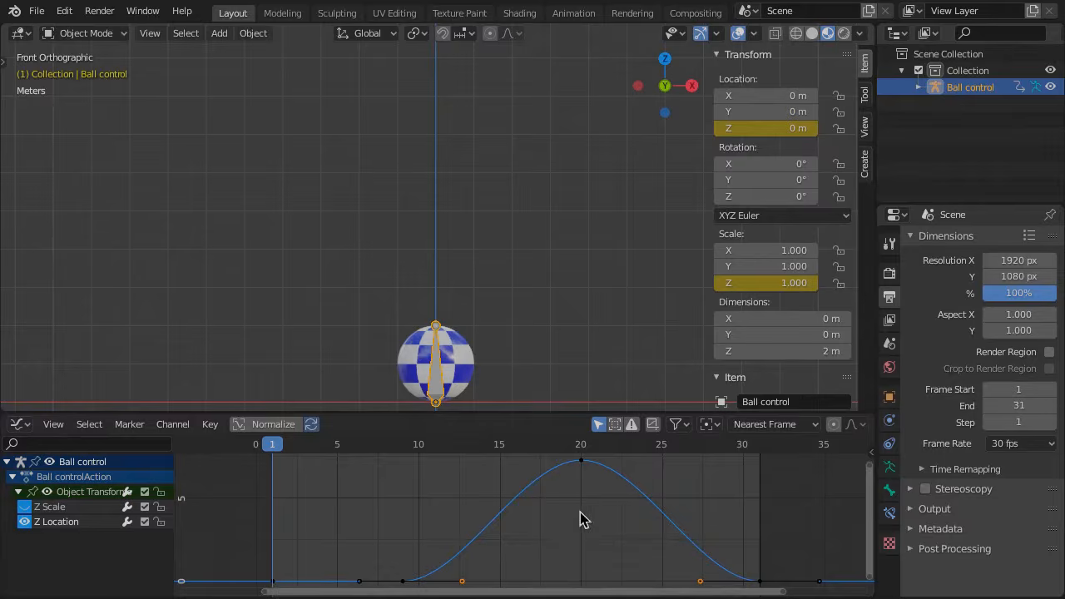
pyautogui.press('g')
pyautogui.press('y')
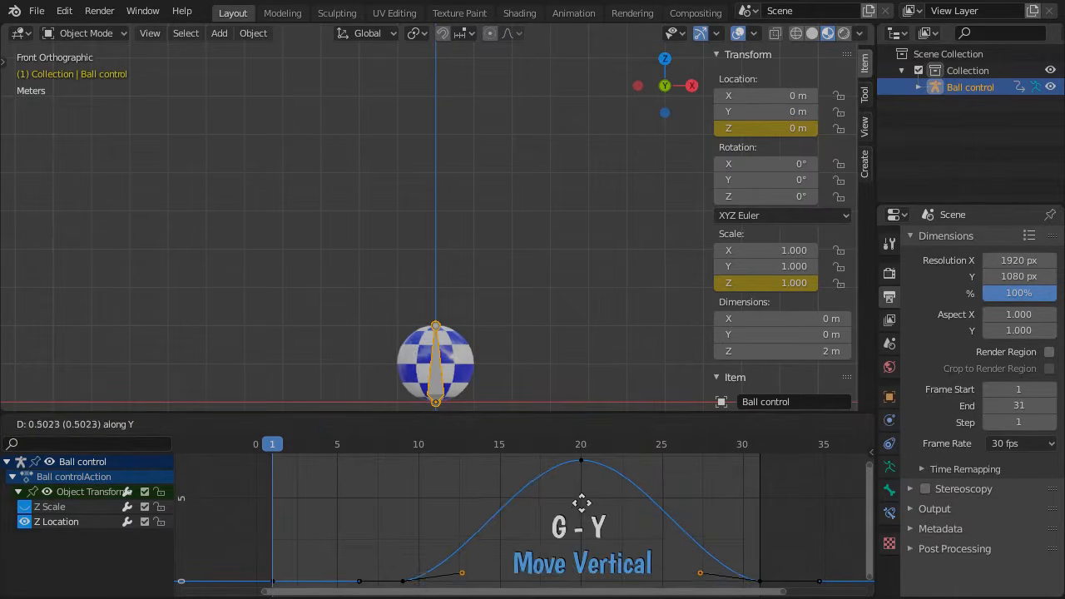
pyautogui.click(562, 592)
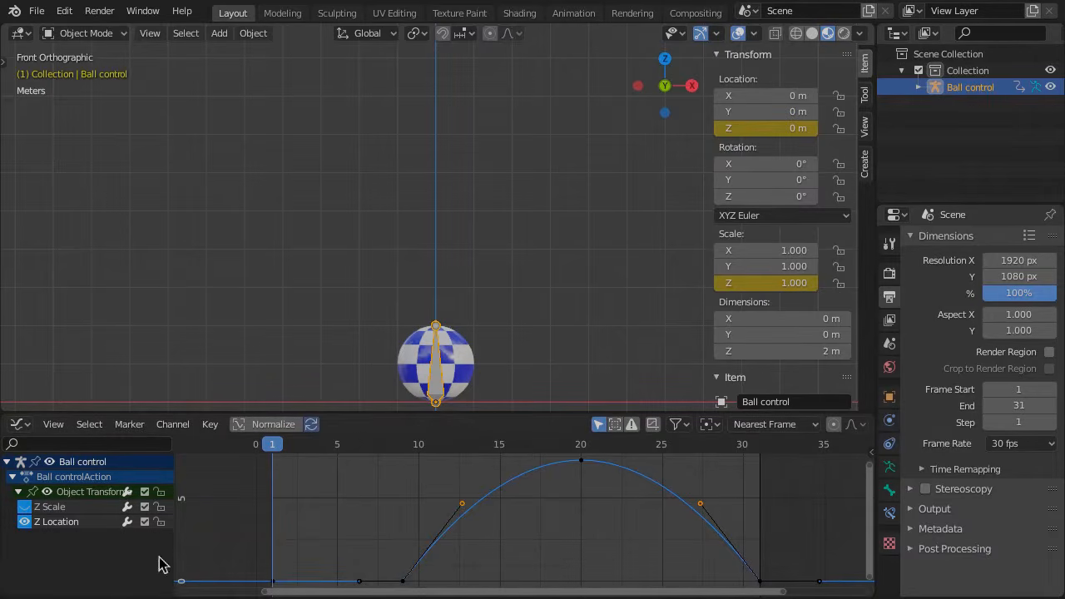
# Step: Show only the Z Scale curve and move the frame 1 keyframe's outgoing handle horizontally back onto its keyframe
pyautogui.click(26, 508)
pyautogui.click(25, 522)
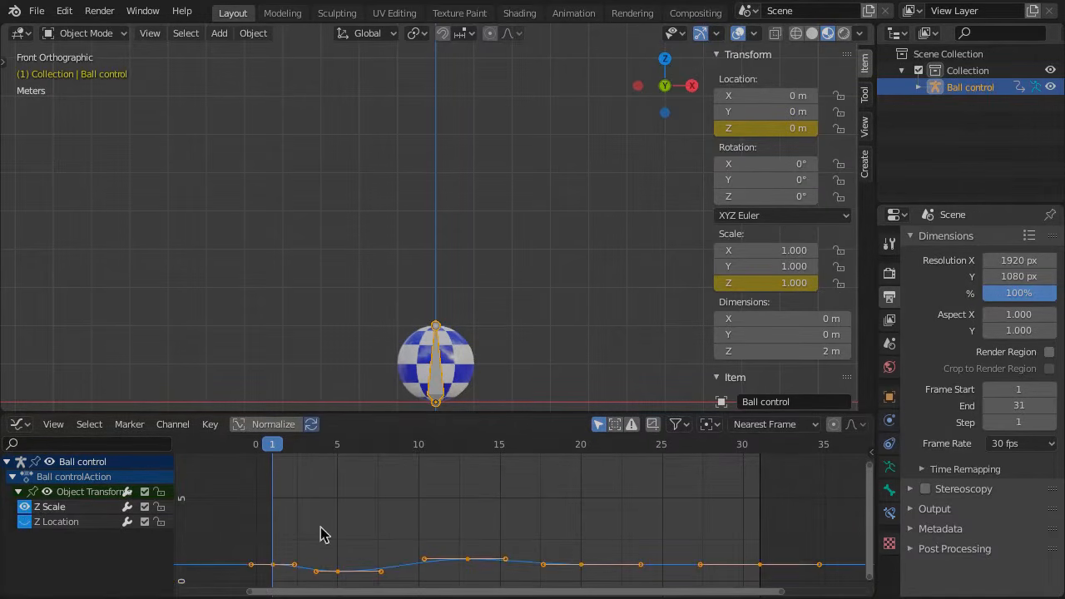
pyautogui.press('Home')
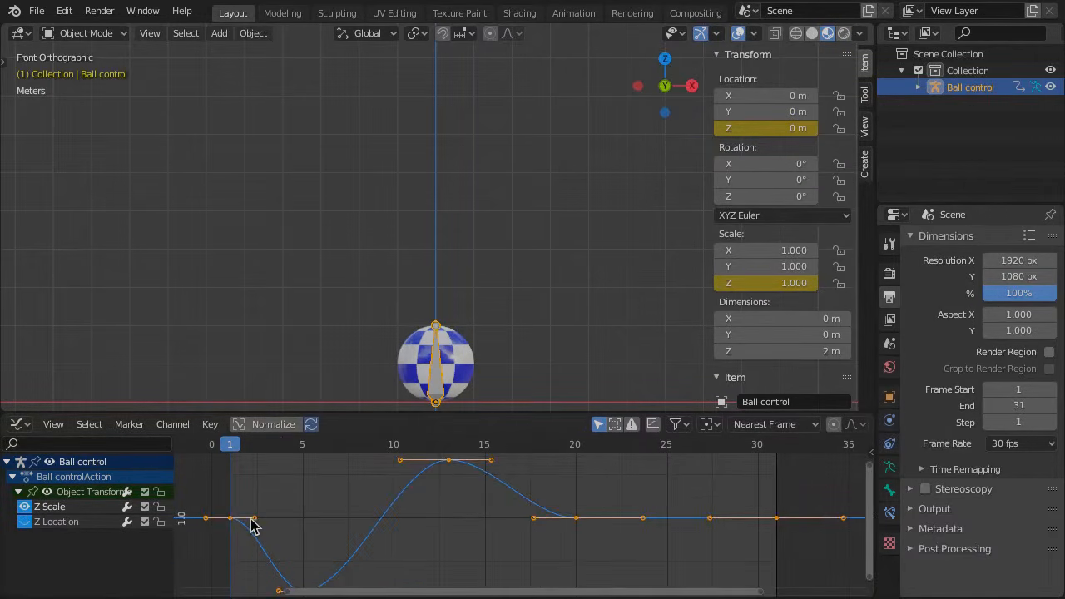
pyautogui.click(253, 520)
pyautogui.press('g')
pyautogui.press('x')
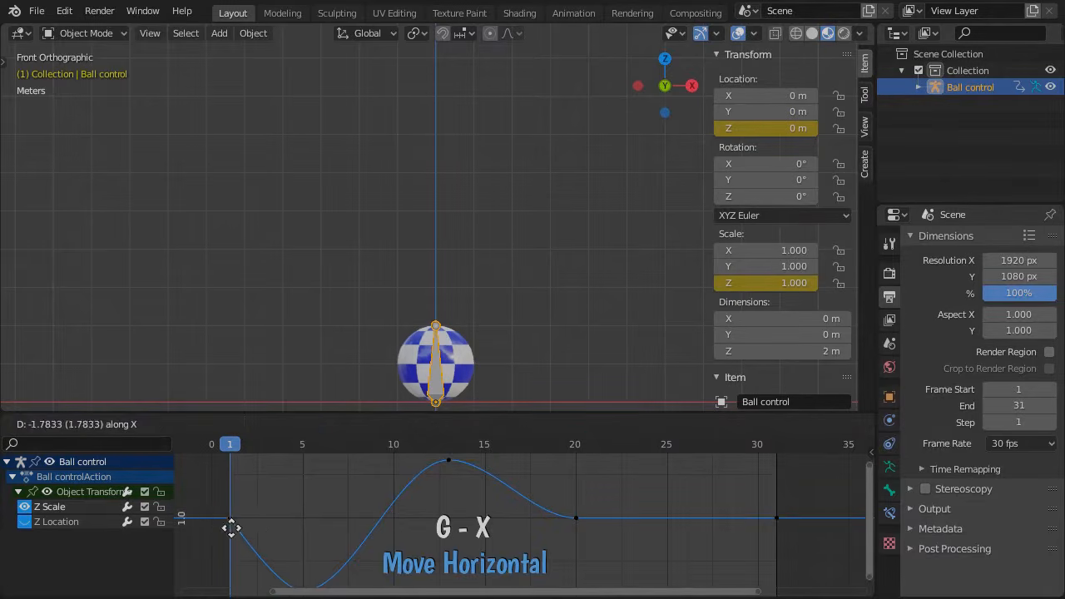
pyautogui.click(230, 526)
# Step: Move the incoming handle of the Z Scale keyframe at frame 20 horizontally onto its keyframe
pyautogui.click(578, 520)
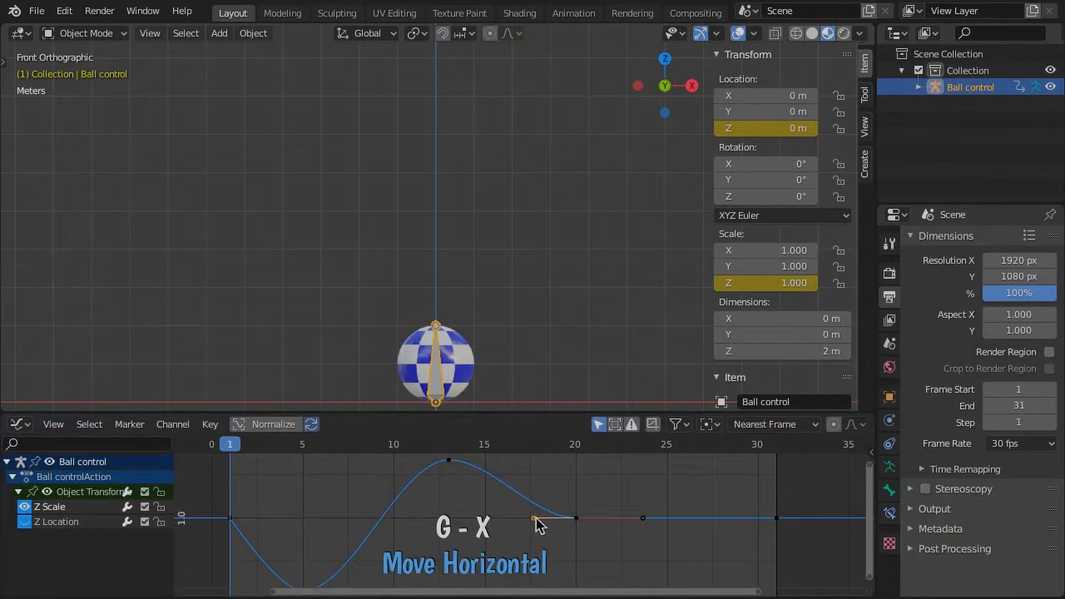
pyautogui.press('g')
pyautogui.press('x')
pyautogui.click(574, 533)
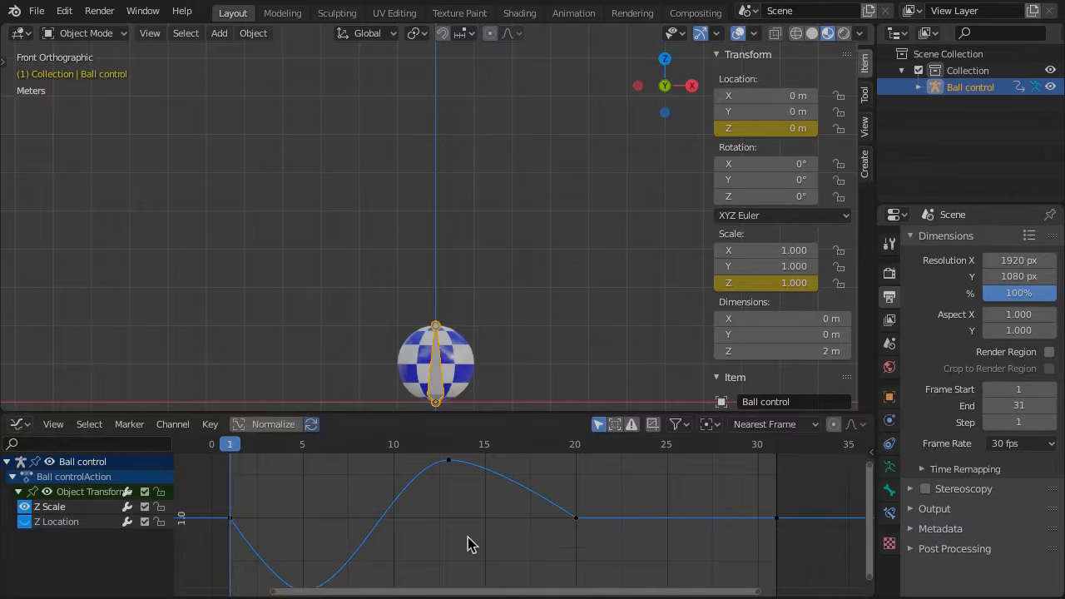
# Step: Play back the adjusted bounce while showing the Z Location curve again alongside Z Scale, both fitted to view
pyautogui.press('space')
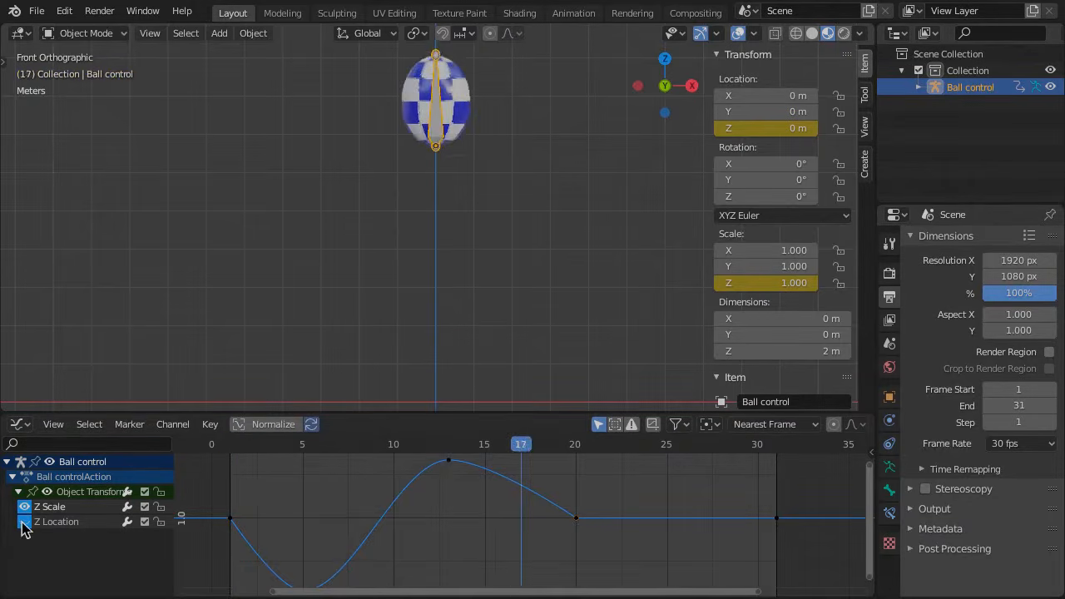
pyautogui.click(24, 522)
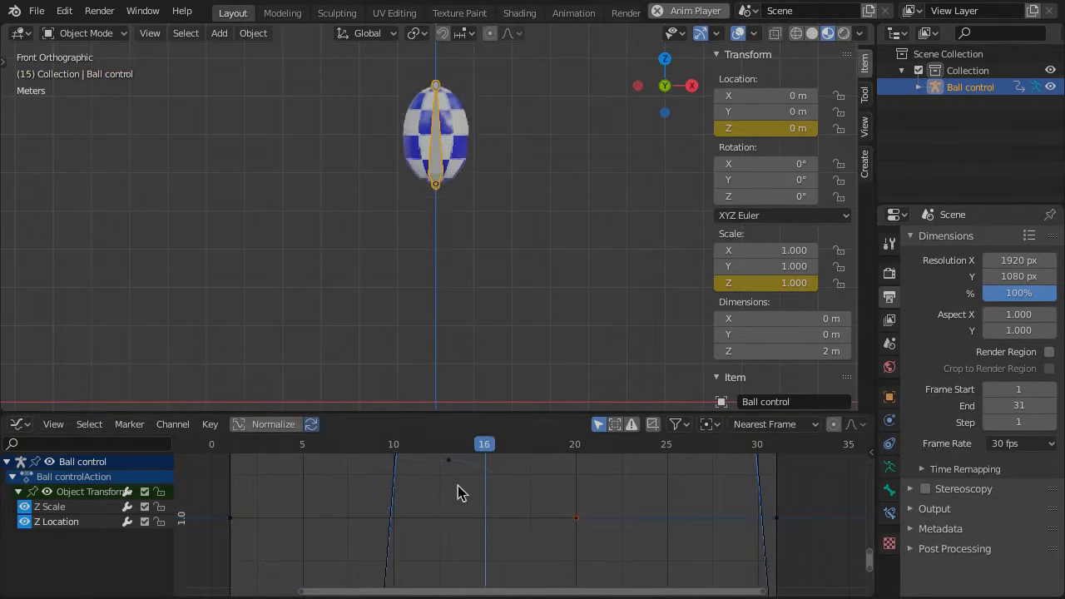
pyautogui.press('Home')
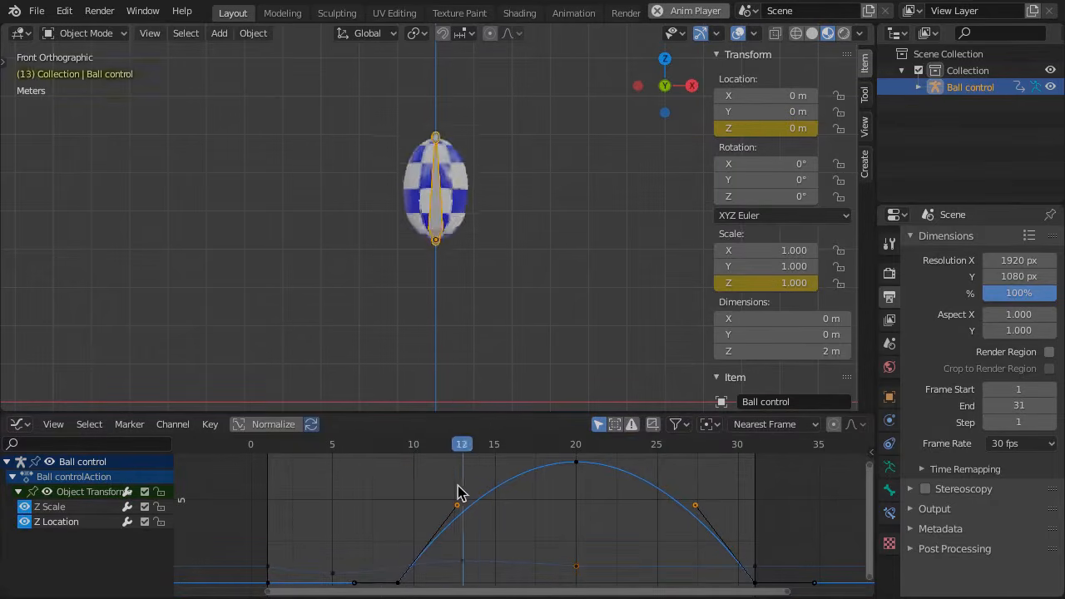
pyautogui.press('Escape')
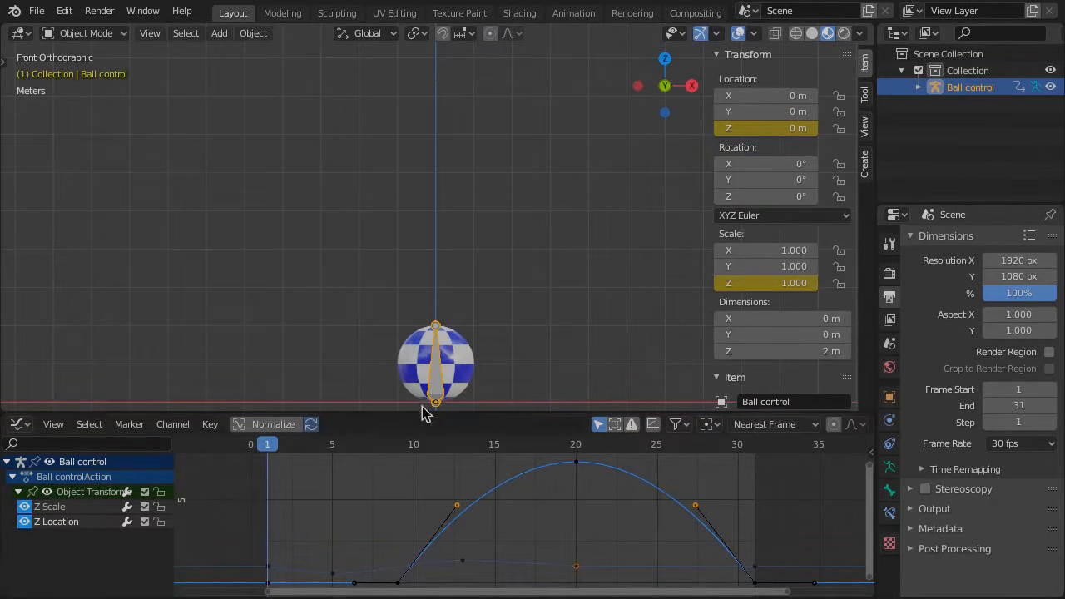
# Step: Select the ball mesh and insert a single keyframe for its Y rotation of 0° at frame 1
pyautogui.click(464, 370)
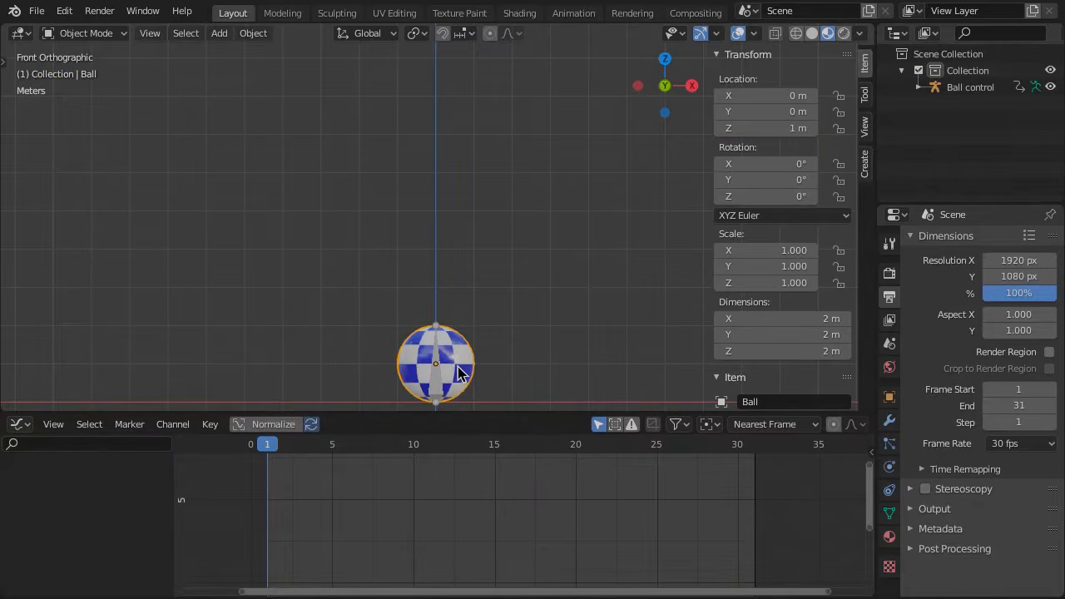
pyautogui.rightClick(775, 180)
pyautogui.click(713, 179)
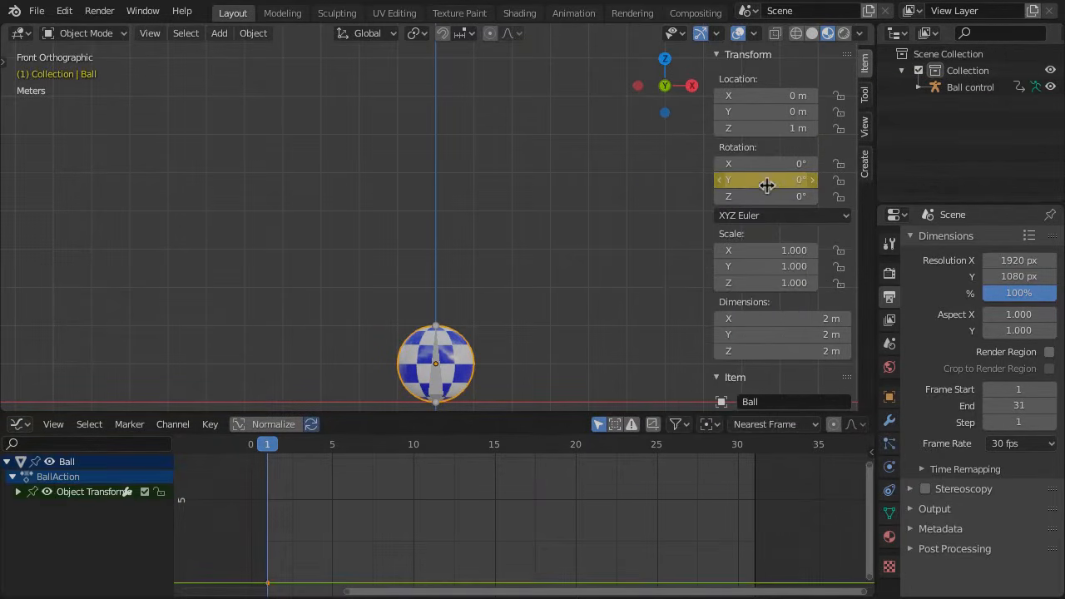
# Step: Insert a single keyframe for the ball's Y rotation of 0° at frame 9
pyautogui.click(406, 448)
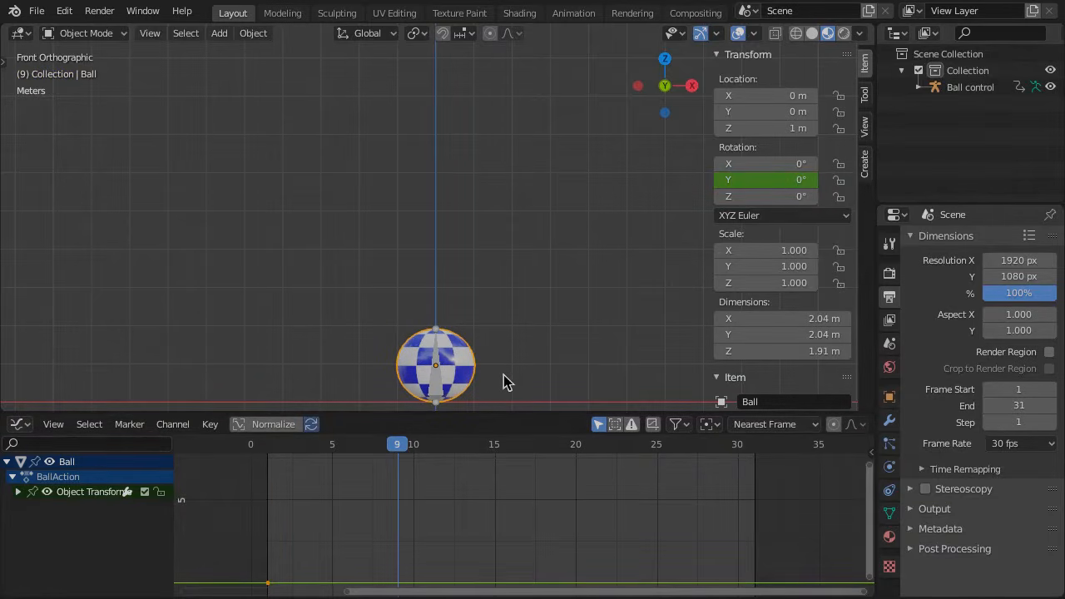
pyautogui.rightClick(760, 180)
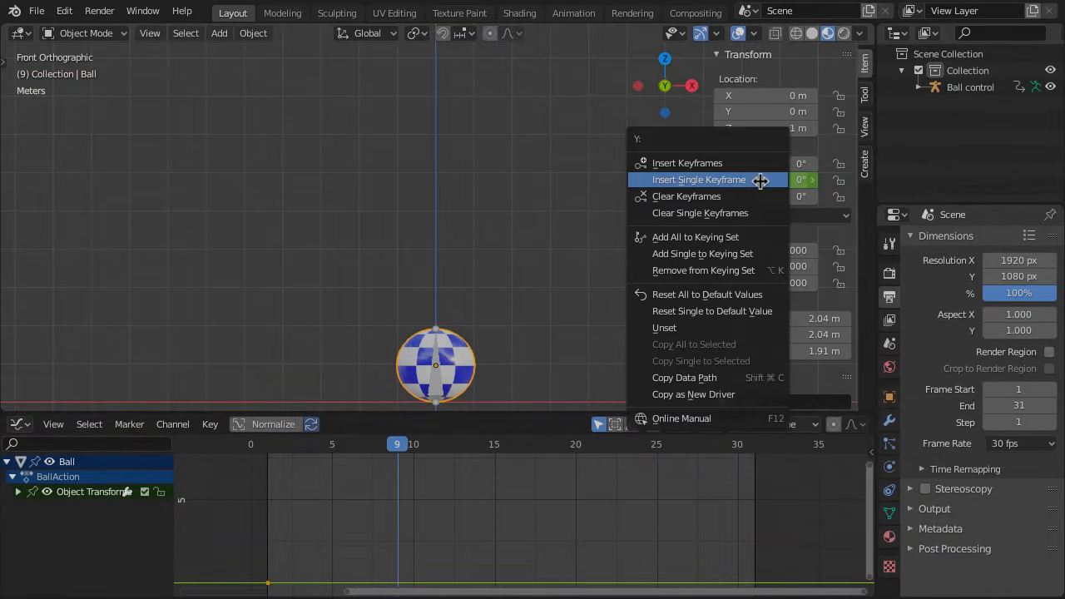
pyautogui.click(760, 181)
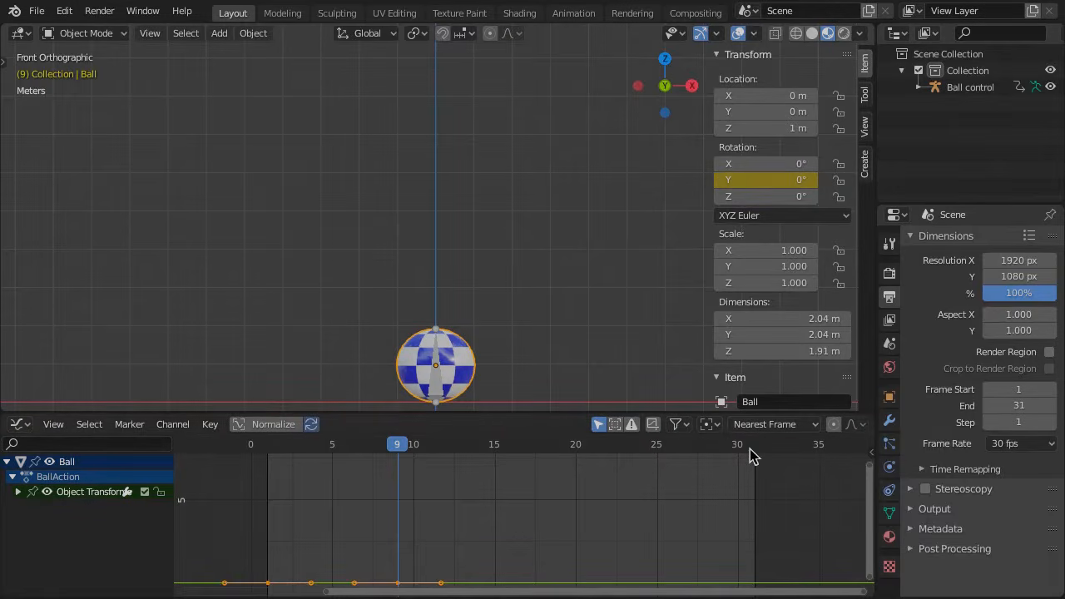
# Step: Set the ball's Y rotation to 360° at frame 31 and insert a single keyframe for it
pyautogui.click(751, 449)
pyautogui.click(755, 180)
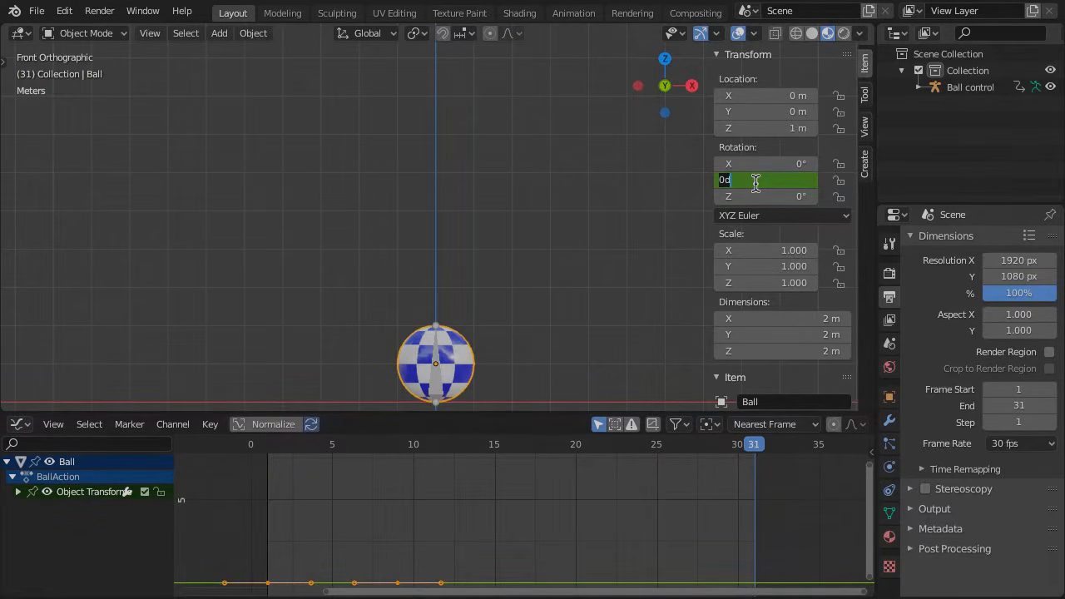
pyautogui.write('360')
pyautogui.press('Return')
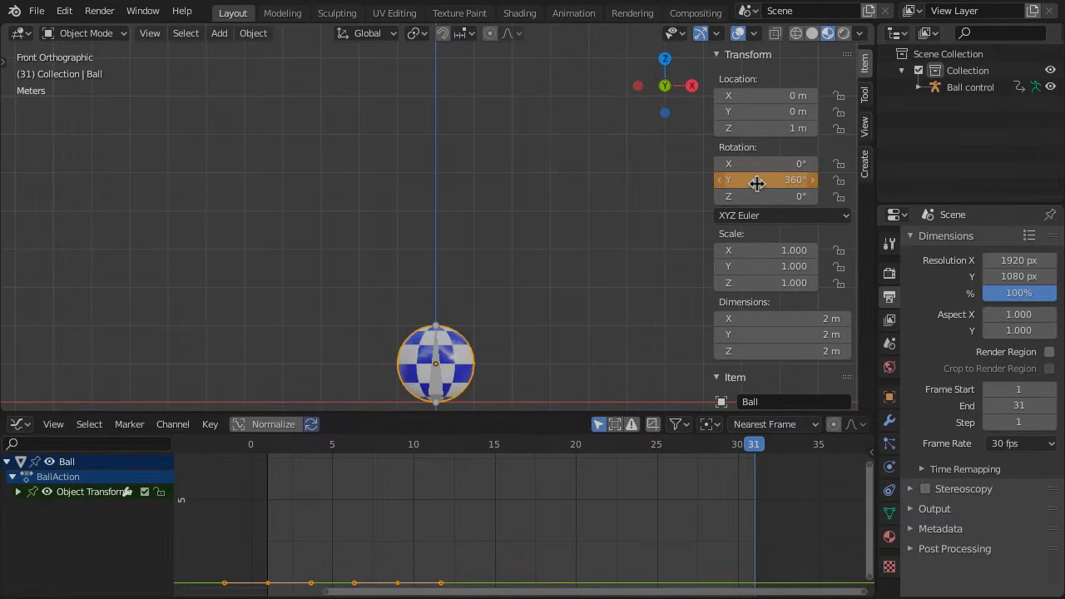
pyautogui.rightClick(756, 184)
pyautogui.click(757, 181)
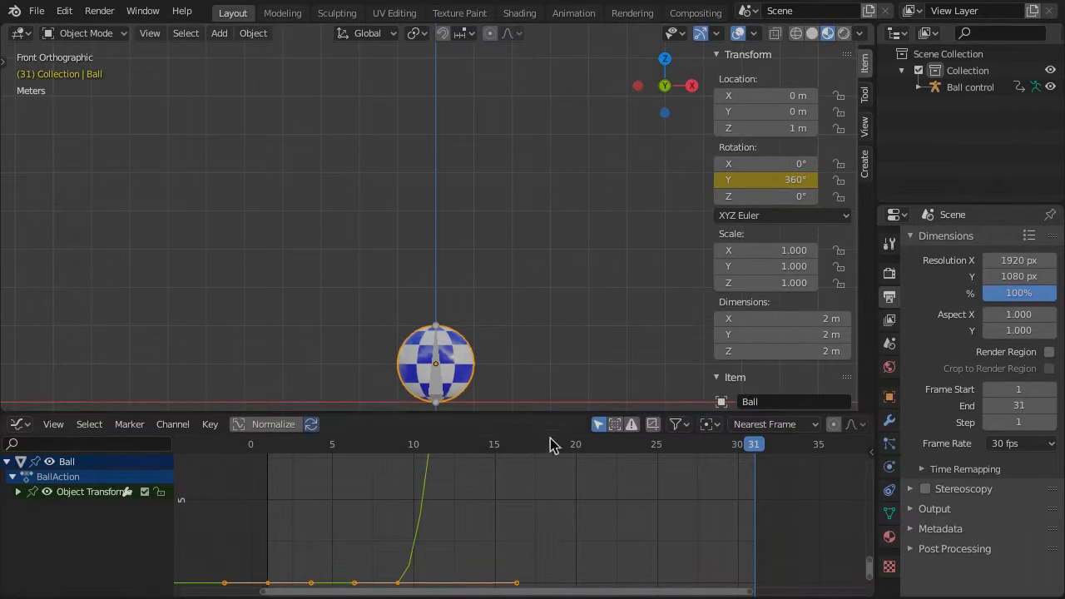
# Step: Change the Y rotation keyframes to Linear interpolation and play back the spinning bounce
pyautogui.press('Home')
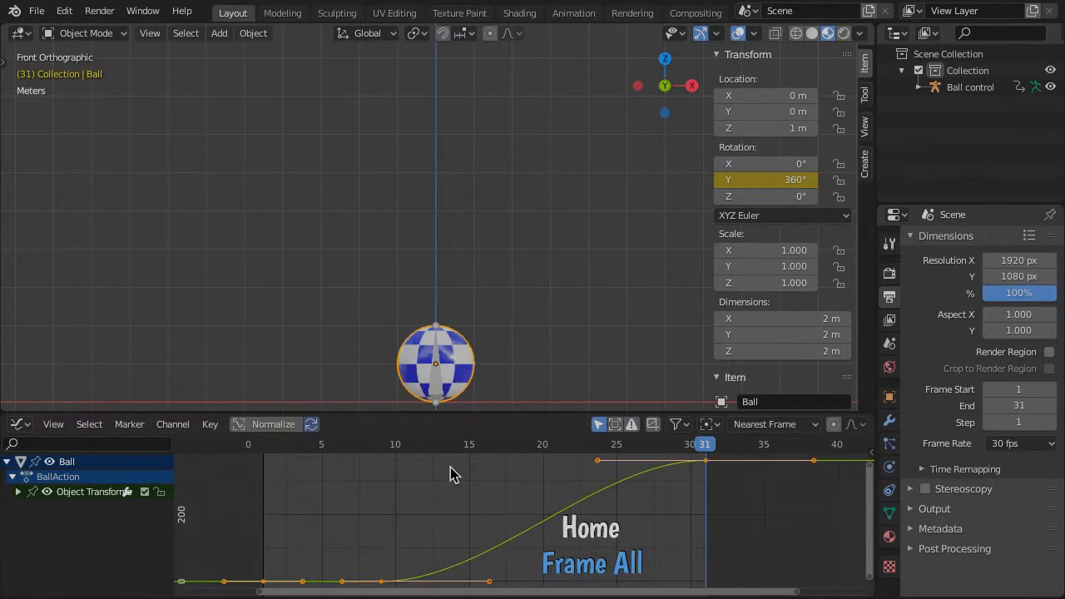
pyautogui.press('t')
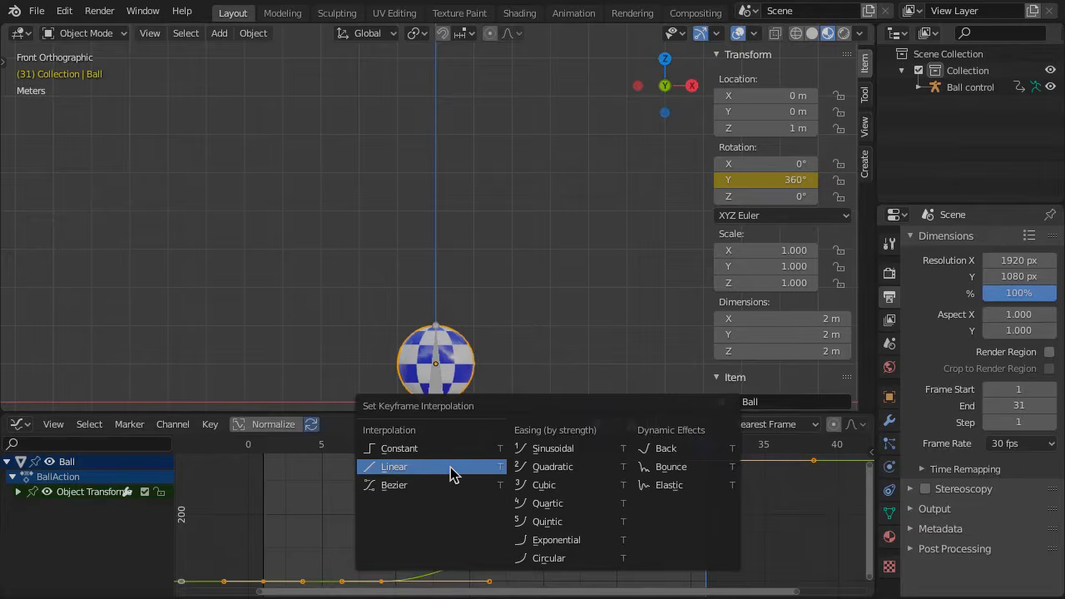
pyautogui.click(451, 473)
pyautogui.press('space')
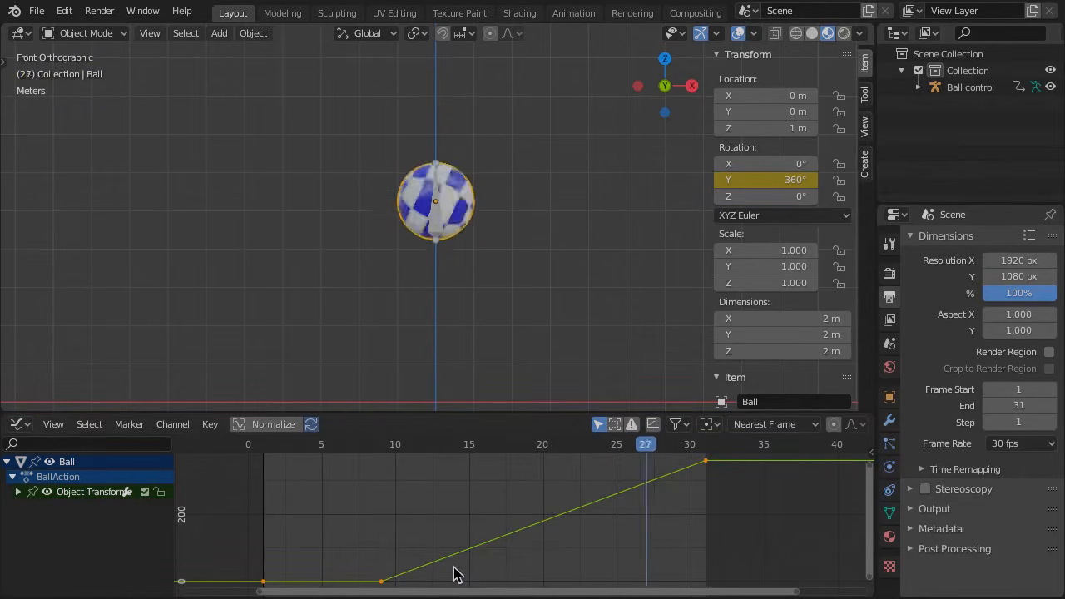
# Step: Add a Cycles modifier to the ball's Y Euler Rotation curve, with the before mode set to No Cycles
pyautogui.press('n')
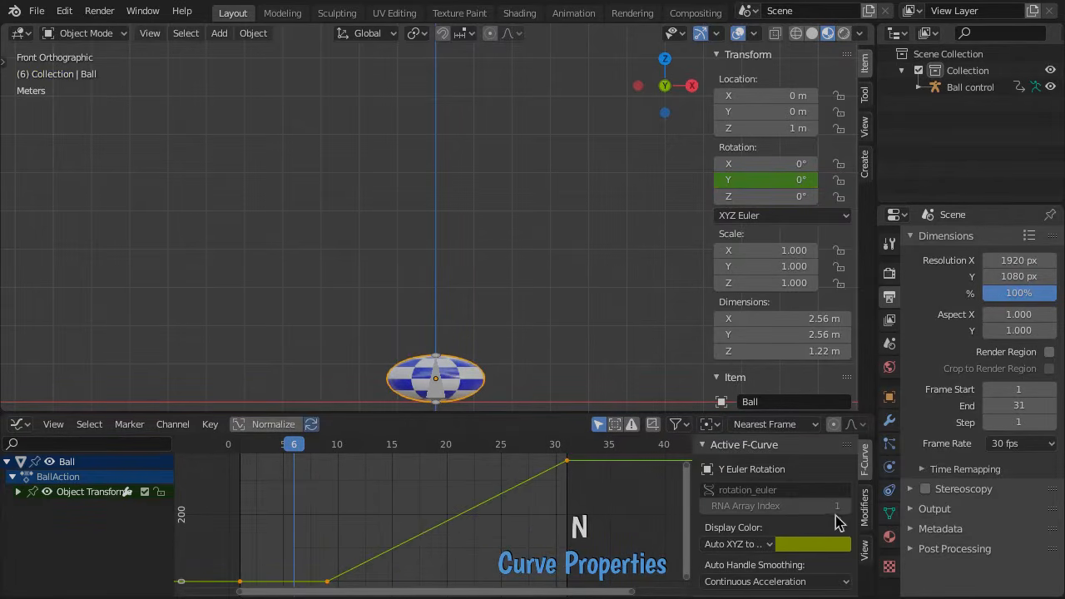
pyautogui.click(869, 516)
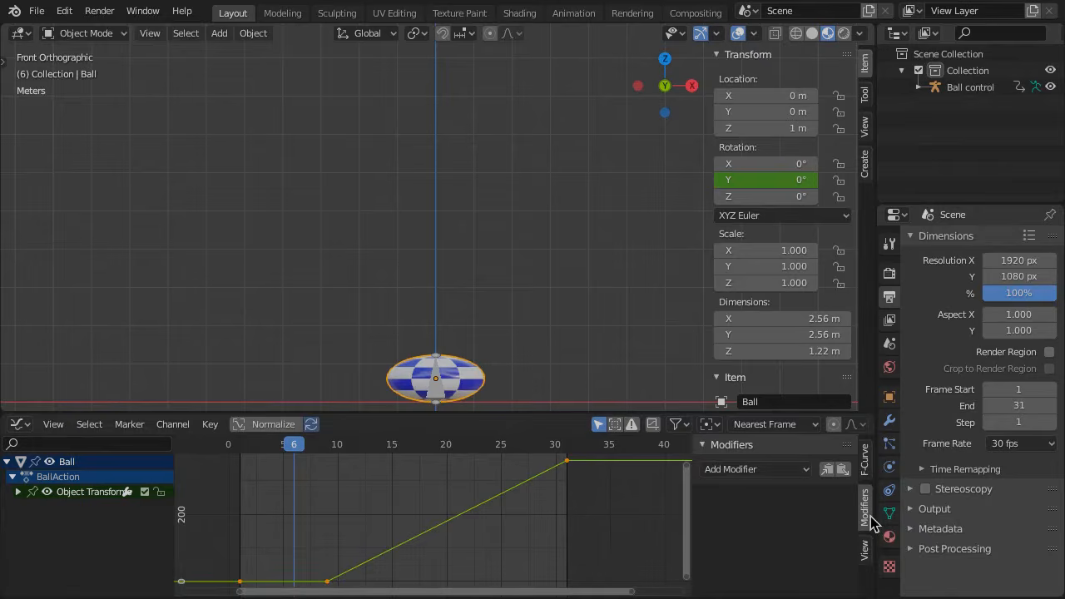
pyautogui.click(770, 471)
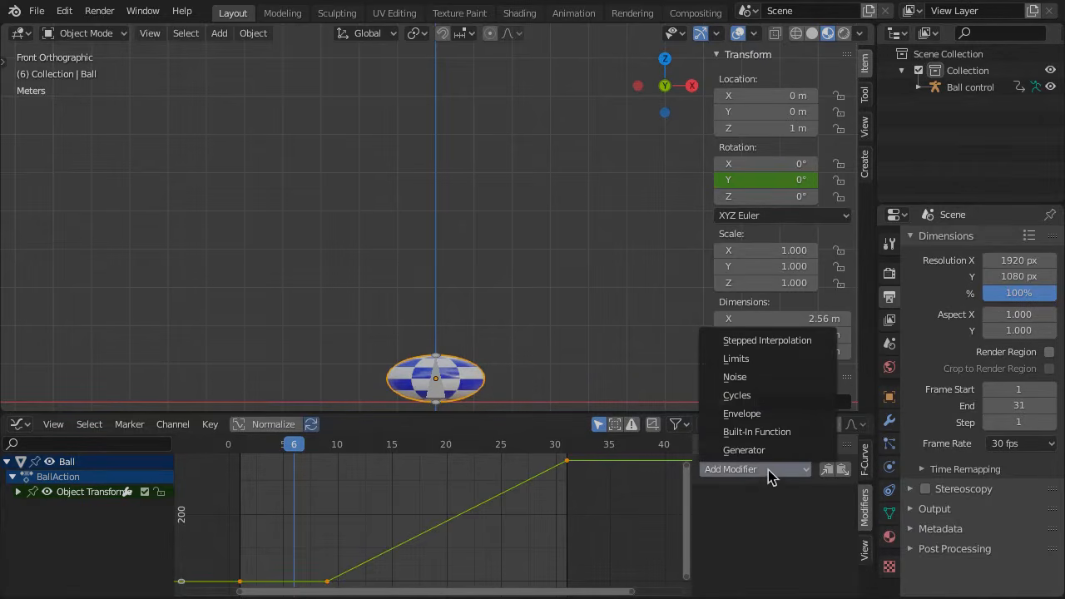
pyautogui.click(759, 396)
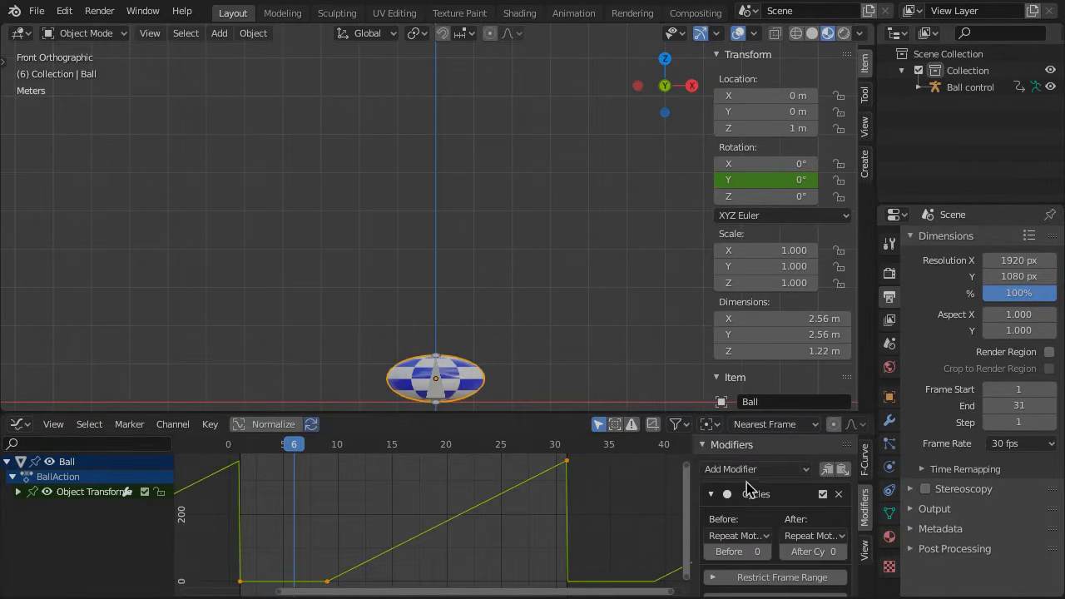
pyautogui.click(757, 537)
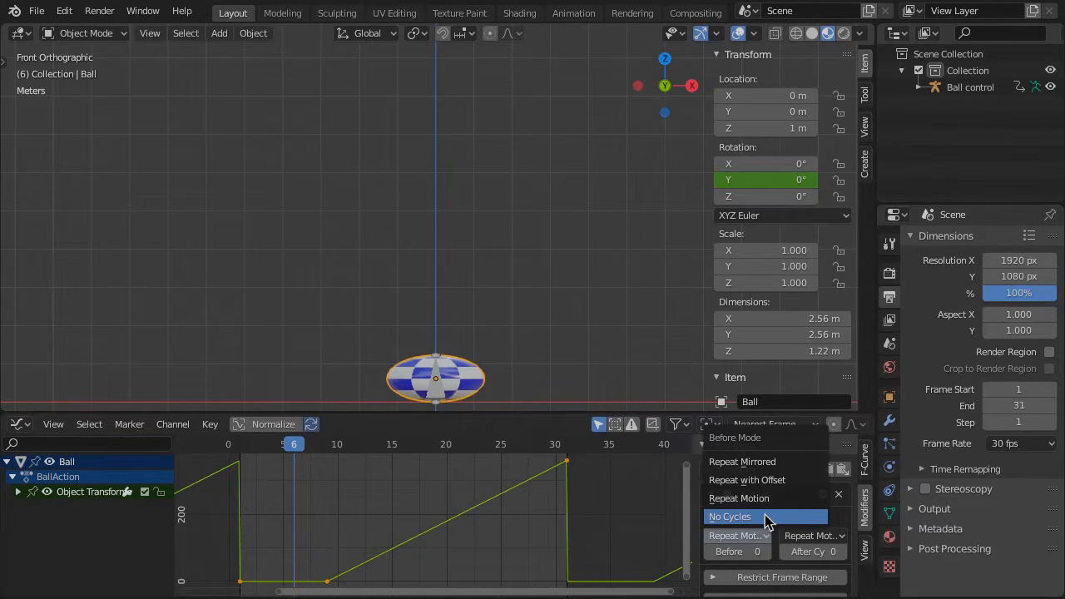
pyautogui.click(765, 516)
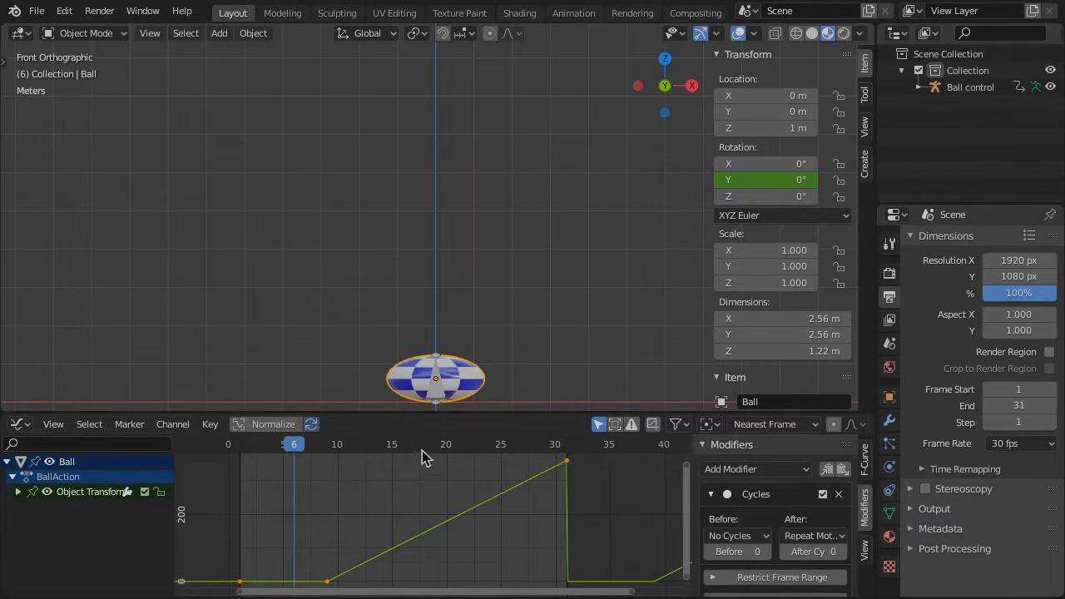
# Step: Select the Ball control armature and add a Cycles modifier to its Z Location curve, using No Cycles as before mode
pyautogui.click(437, 394)
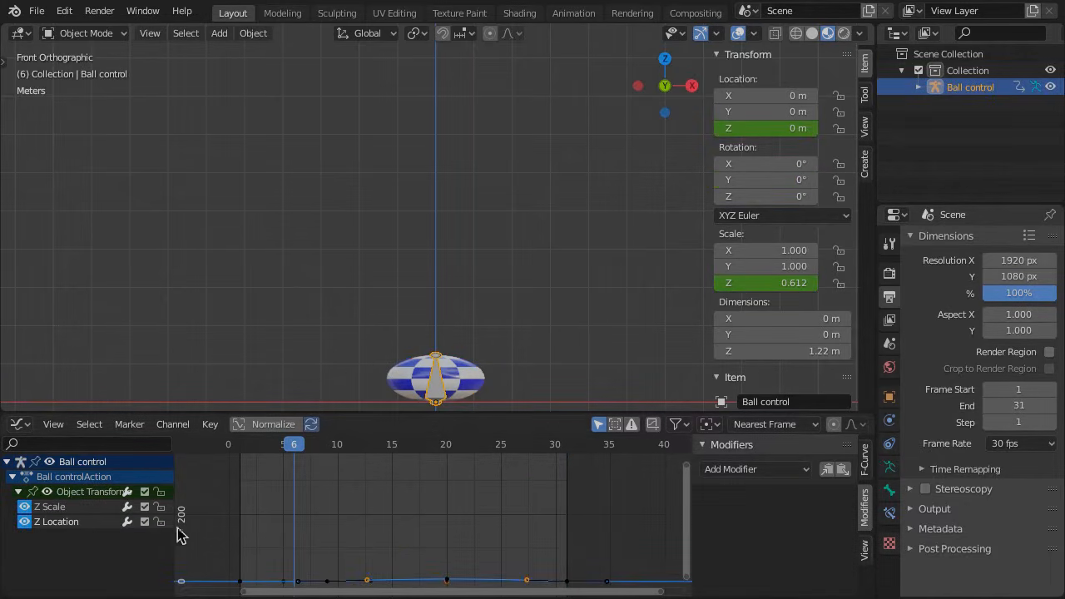
pyautogui.click(764, 471)
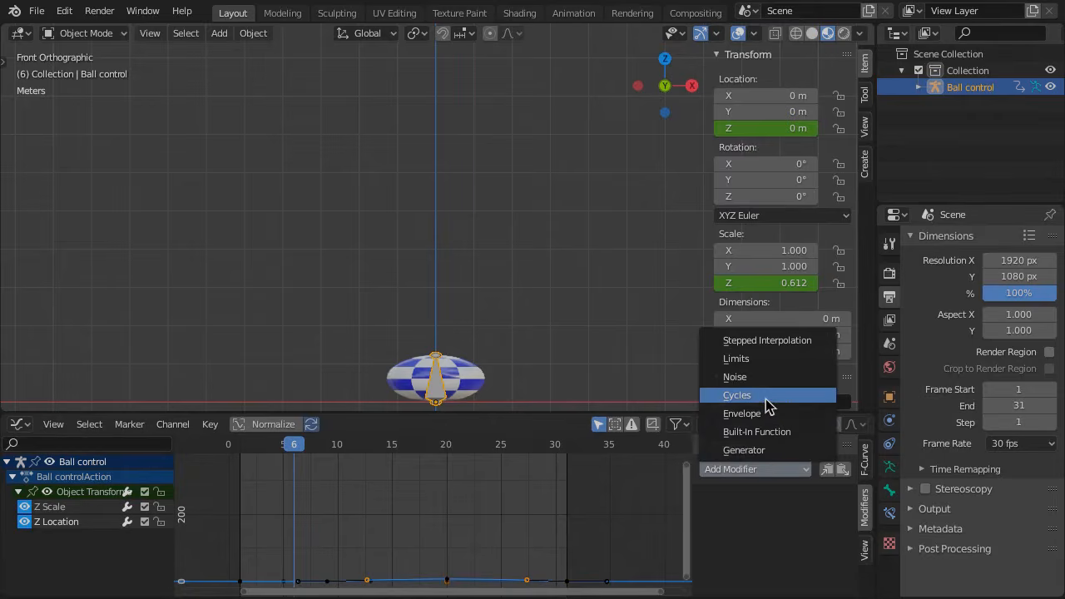
pyautogui.click(765, 398)
pyautogui.click(739, 536)
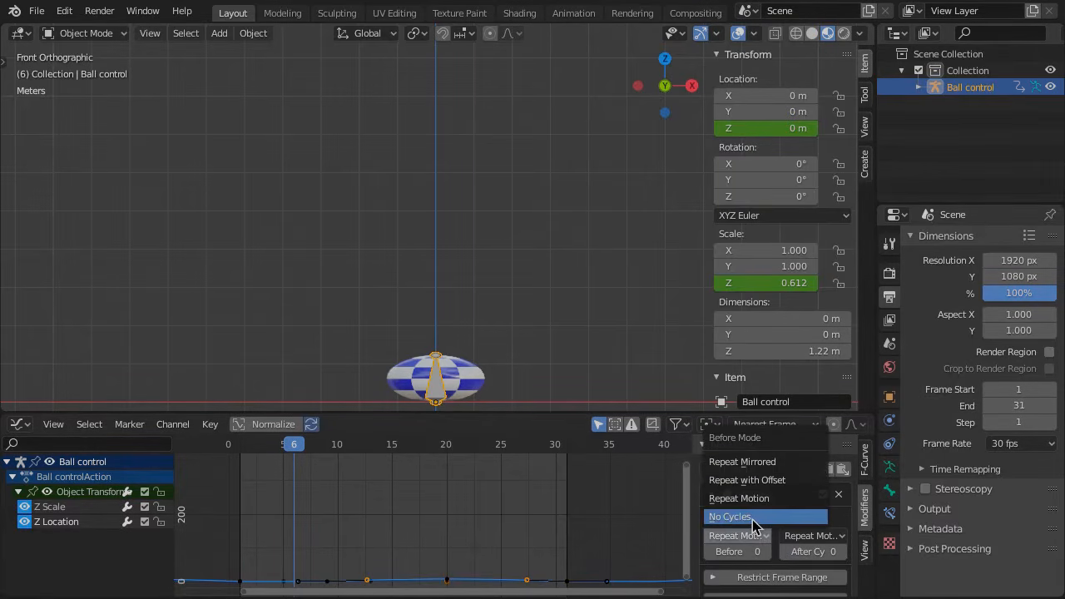
pyautogui.click(749, 517)
# Step: Add a Cycles modifier to the armature's Z Scale curve and set its before mode to No Cycles
pyautogui.click(87, 509)
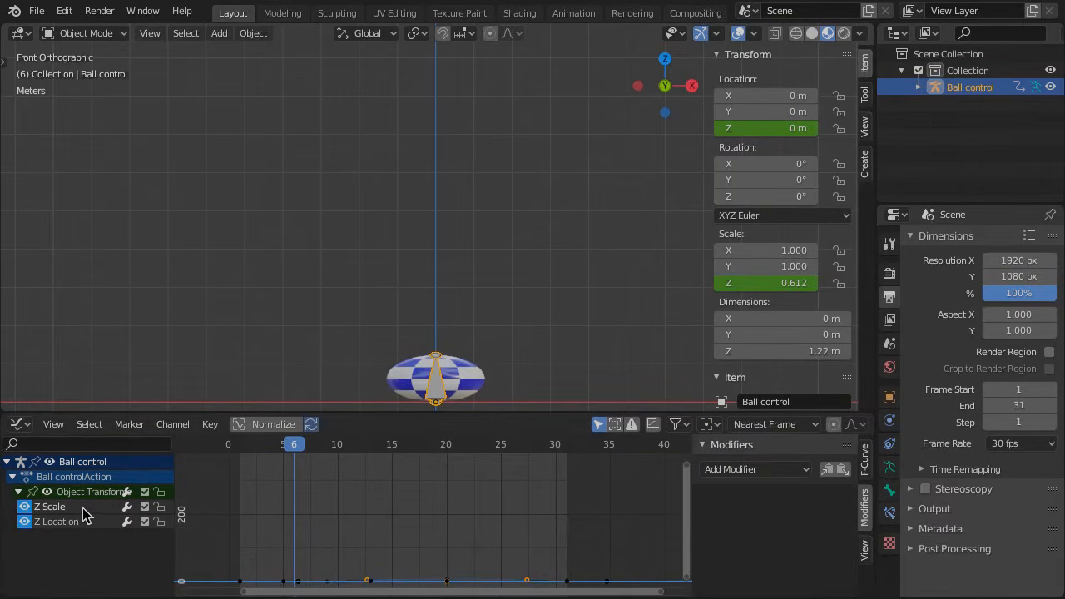
pyautogui.click(764, 469)
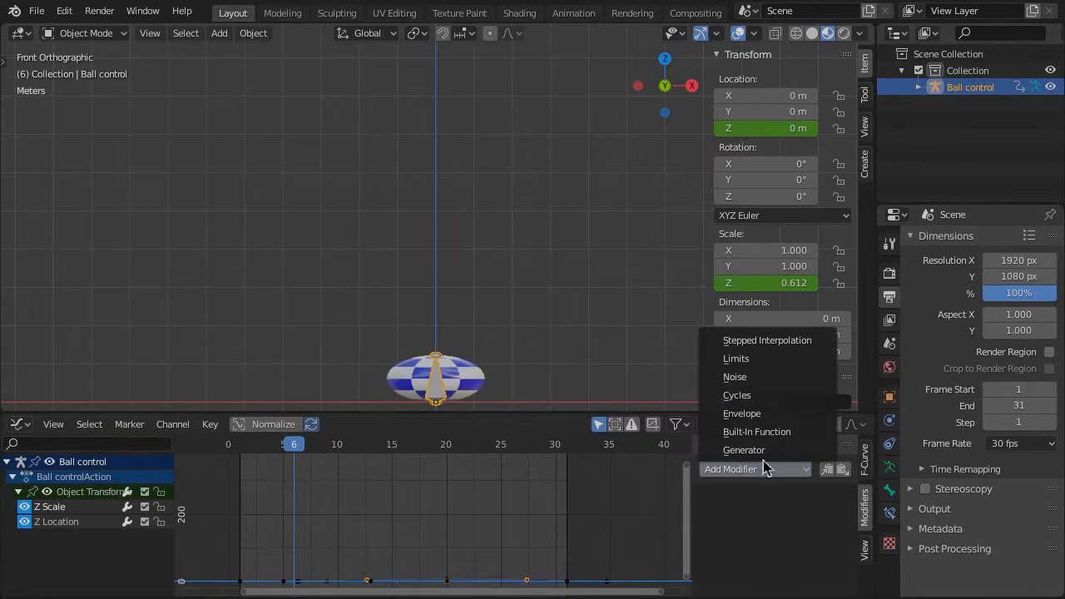
pyautogui.click(767, 398)
pyautogui.click(746, 535)
pyautogui.click(749, 521)
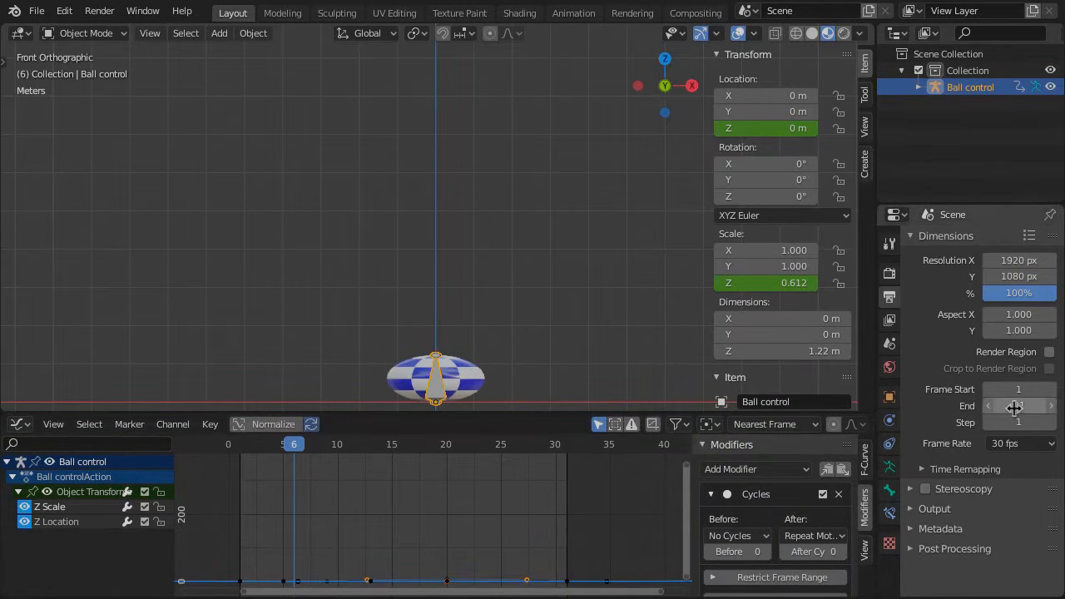
# Step: Extend the scene's frame range to end at frame 91
pyautogui.click(1039, 409)
pyautogui.press('Return')
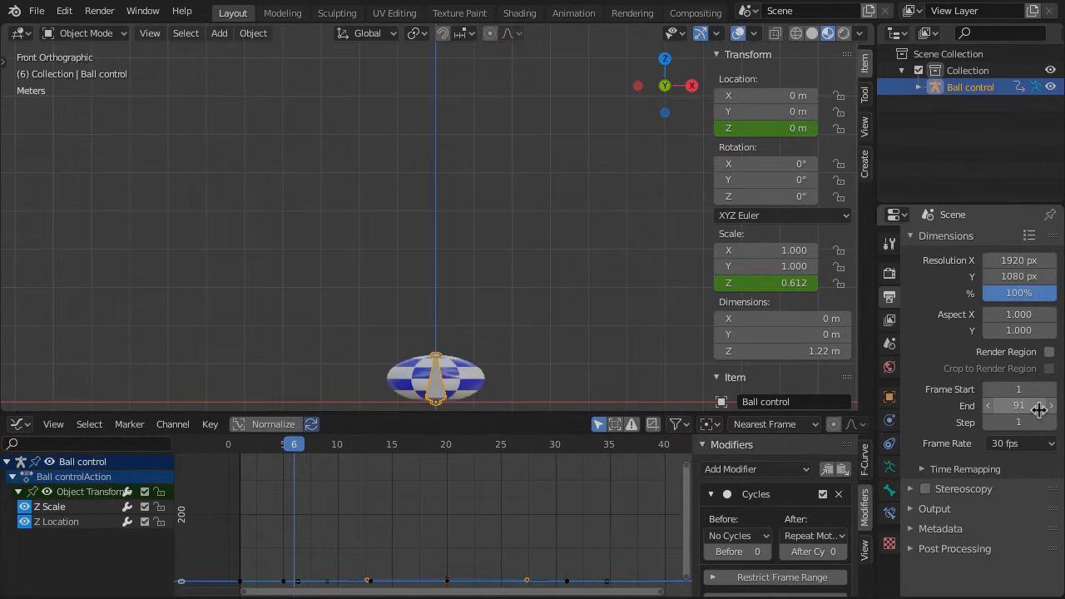
pyautogui.click(625, 483)
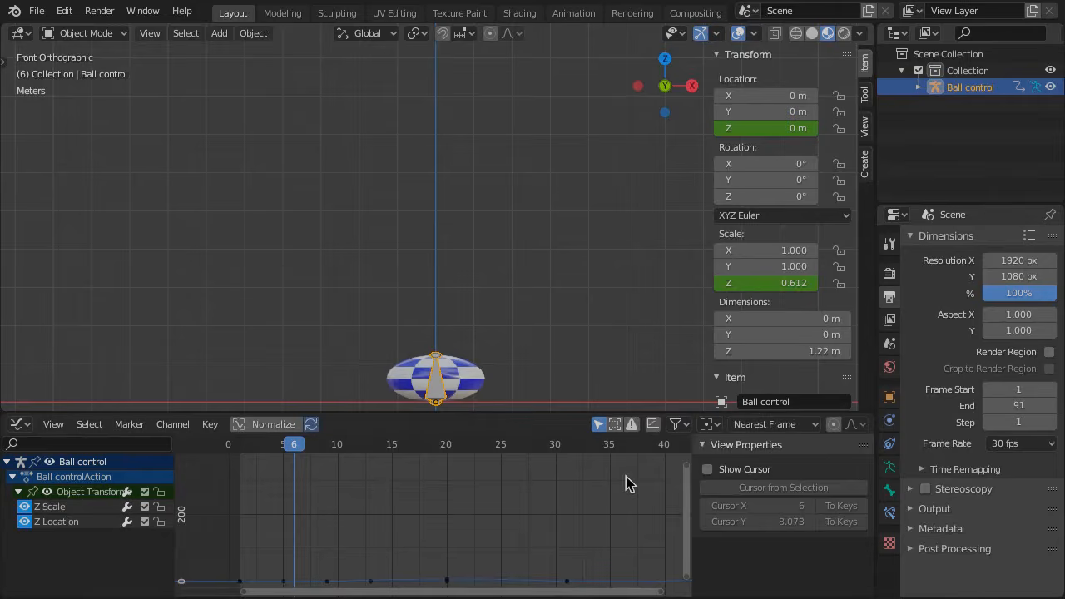
pyautogui.press('Home')
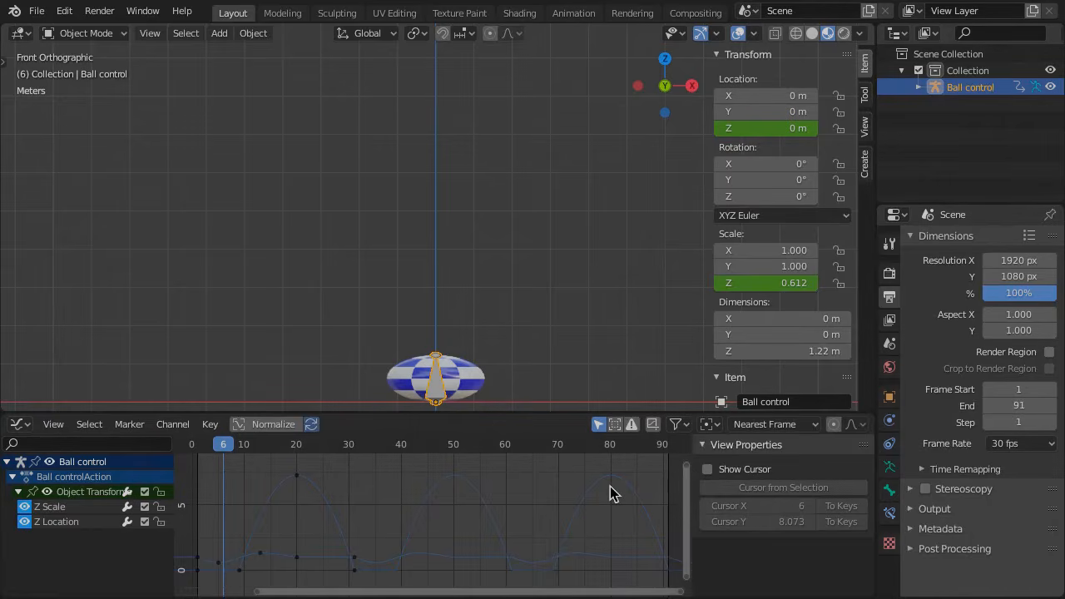
# Step: Insert single keyframes for the Ball control armature's X location of 0 m at frames 1 and 9
pyautogui.hotkey('shift', 'Left')
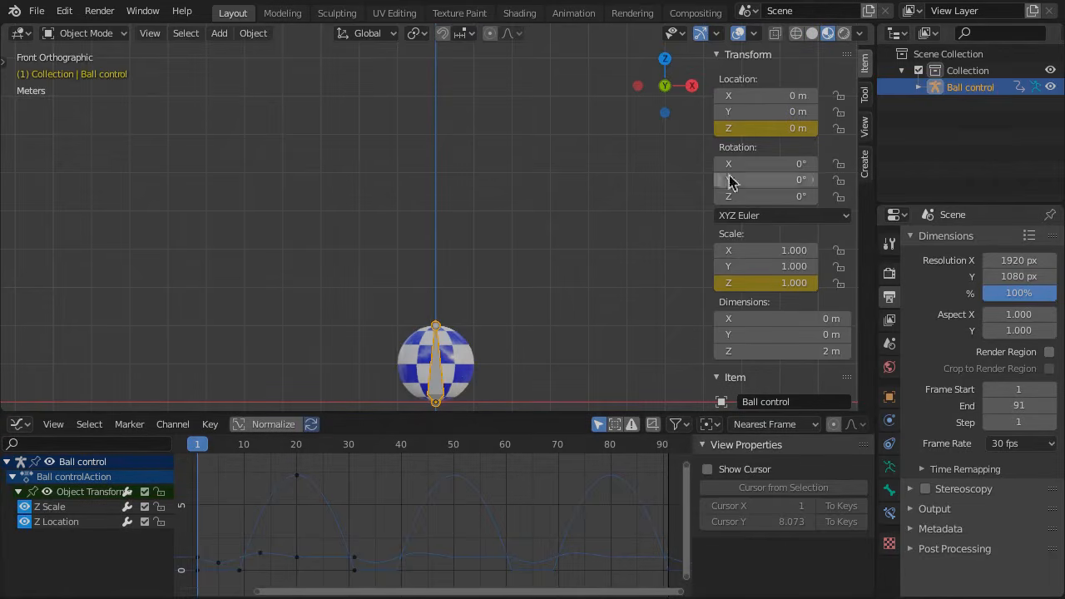
pyautogui.rightClick(774, 101)
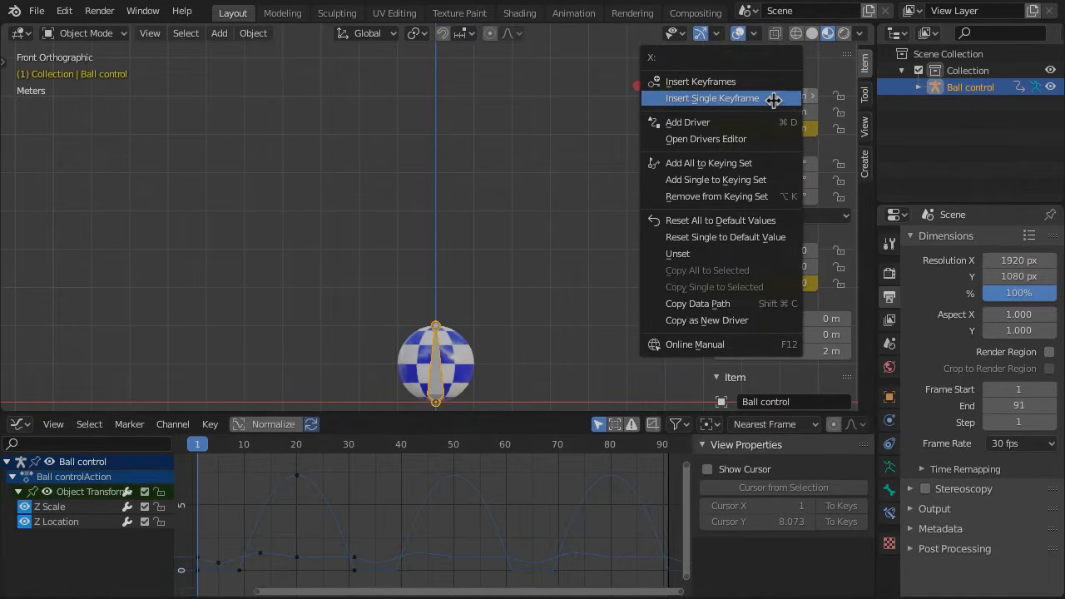
pyautogui.click(774, 99)
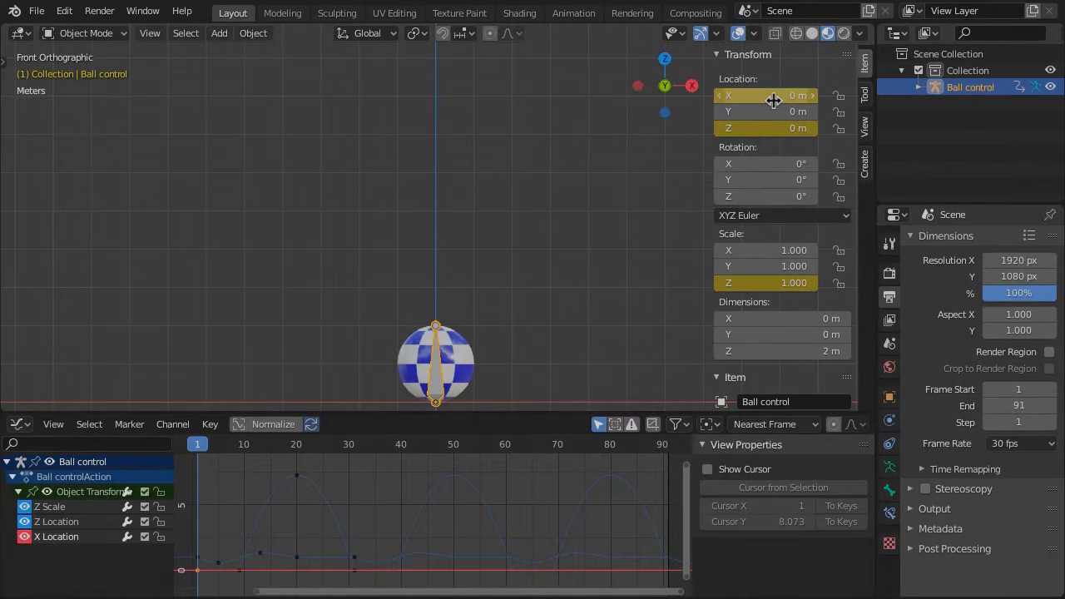
pyautogui.click(239, 449)
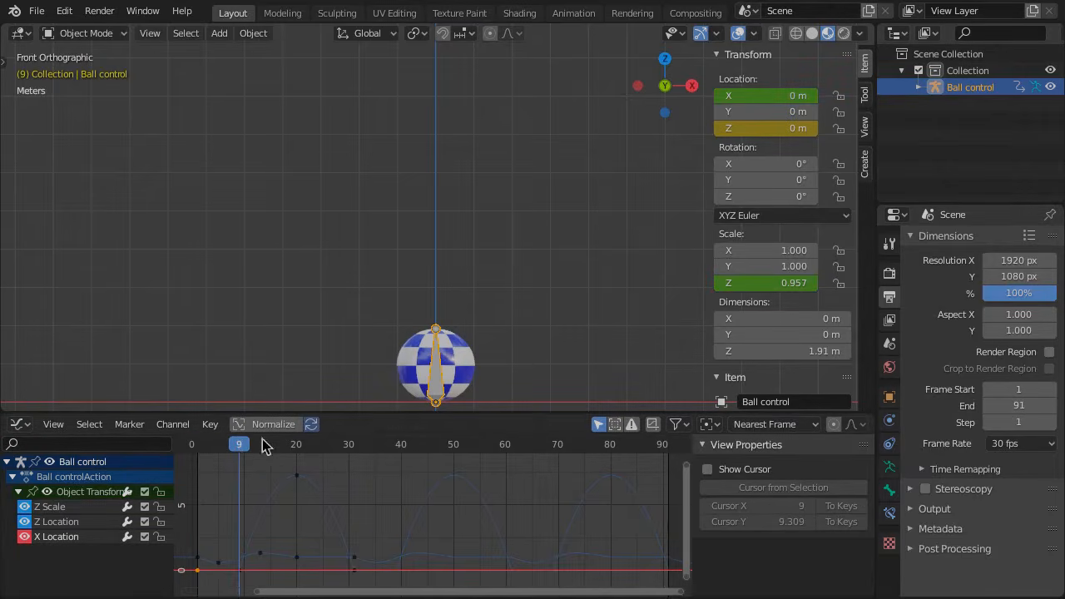
pyautogui.rightClick(777, 100)
pyautogui.click(777, 100)
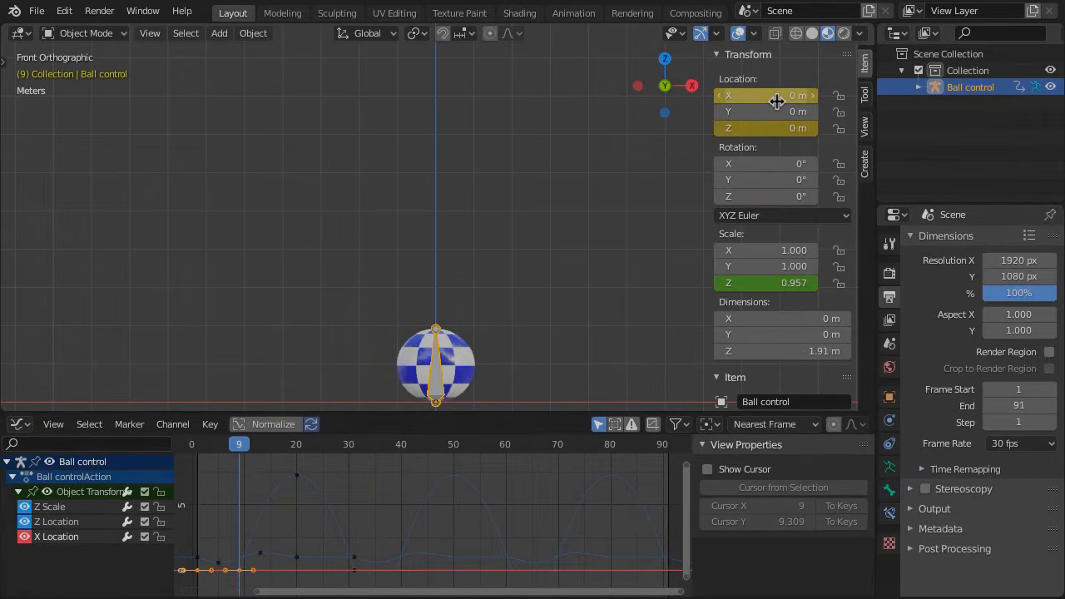
# Step: Move the Ball control armature to X 5.84 m at frame 31 and insert a single X location keyframe
pyautogui.click(354, 450)
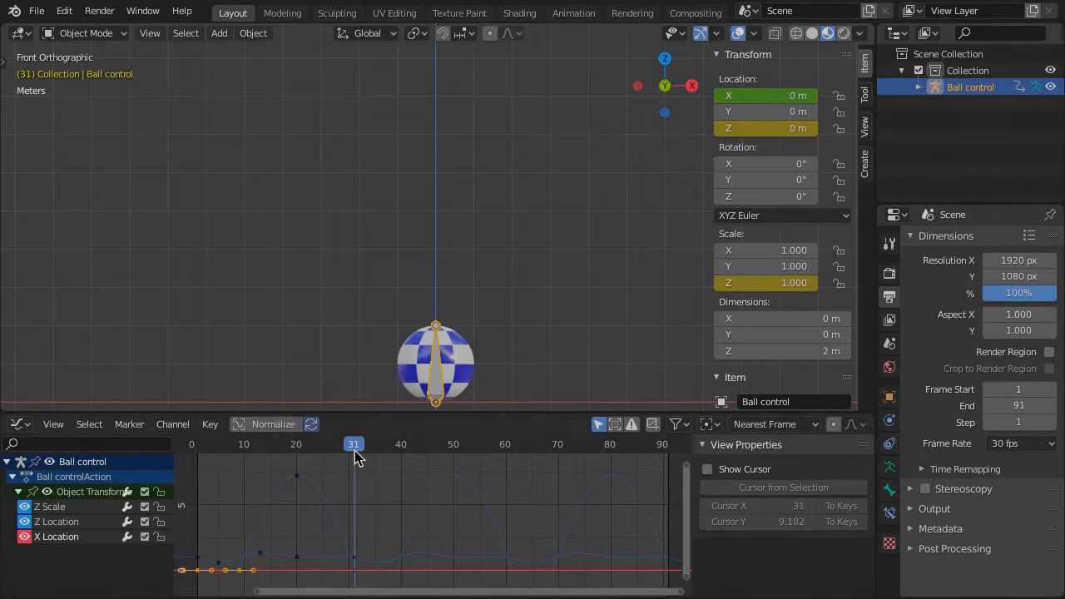
pyautogui.moveTo(754, 97); pyautogui.dragTo(886, 97)
pyautogui.rightClick(765, 98)
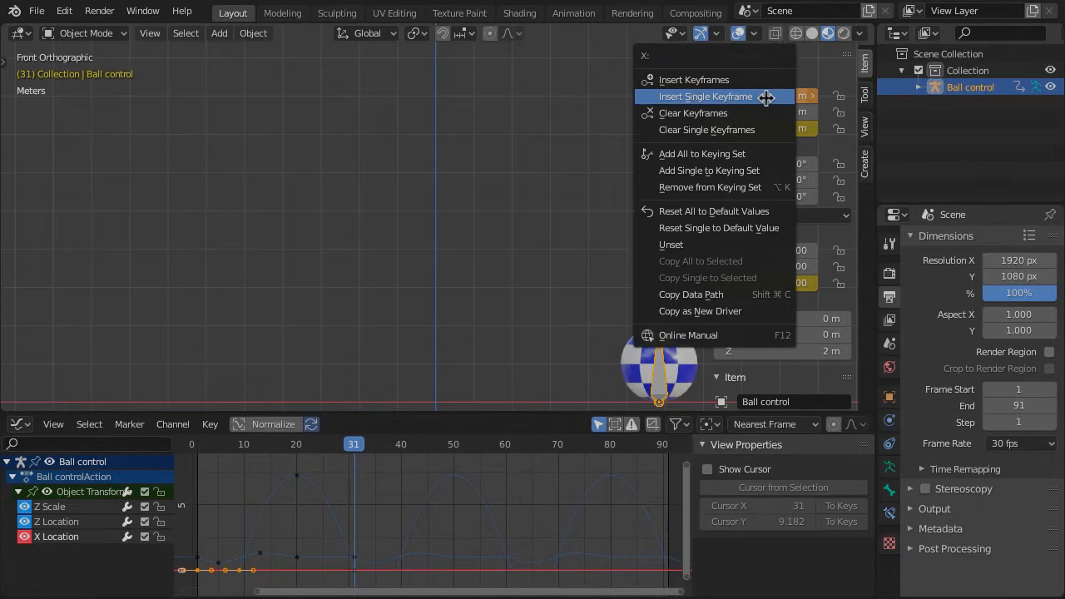
pyautogui.click(766, 98)
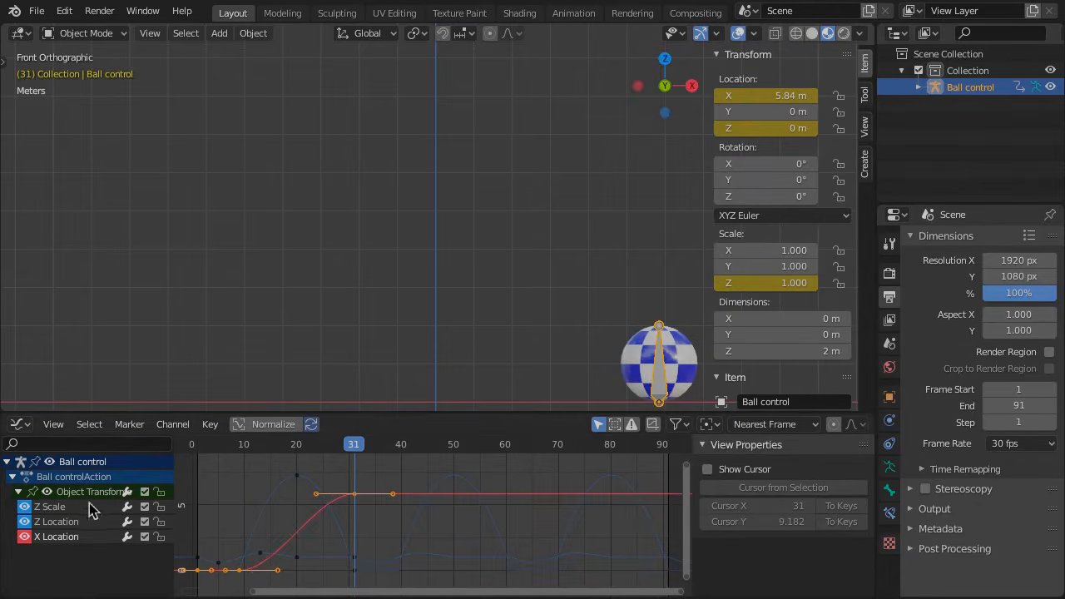
# Step: Hide the Z Scale and Z Location curves and set the X Location keyframes to Linear interpolation
pyautogui.moveTo(25, 509); pyautogui.dragTo(28, 522)
pyautogui.click(55, 535)
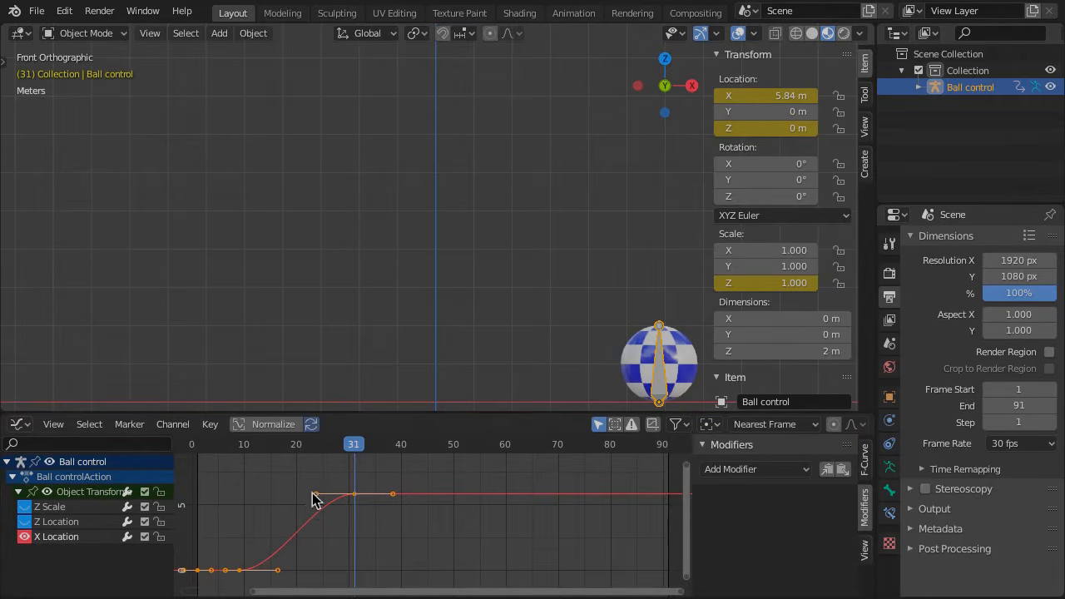
pyautogui.press('t')
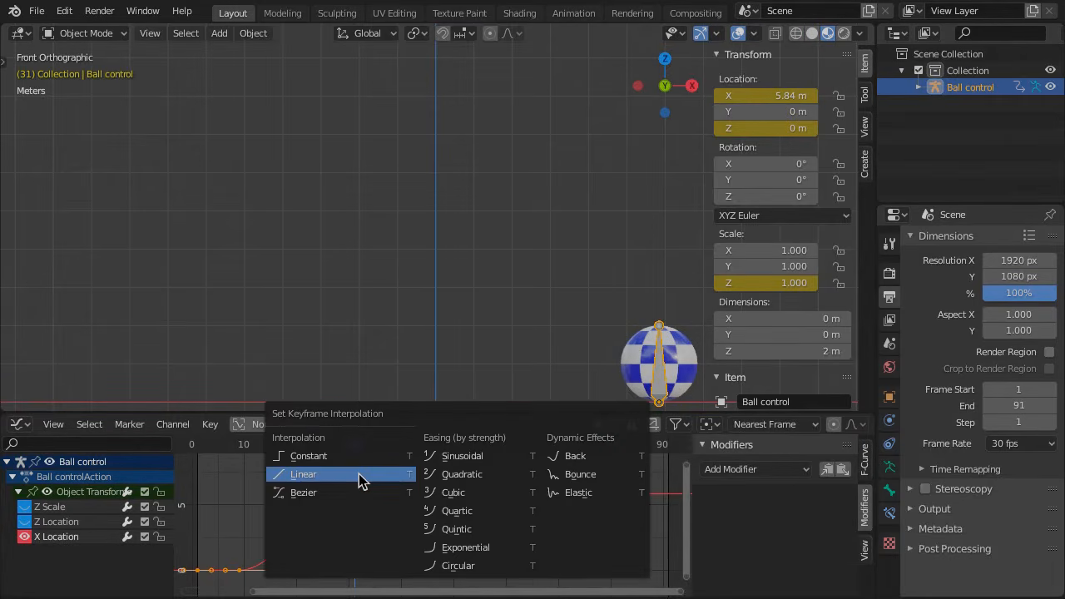
pyautogui.click(359, 474)
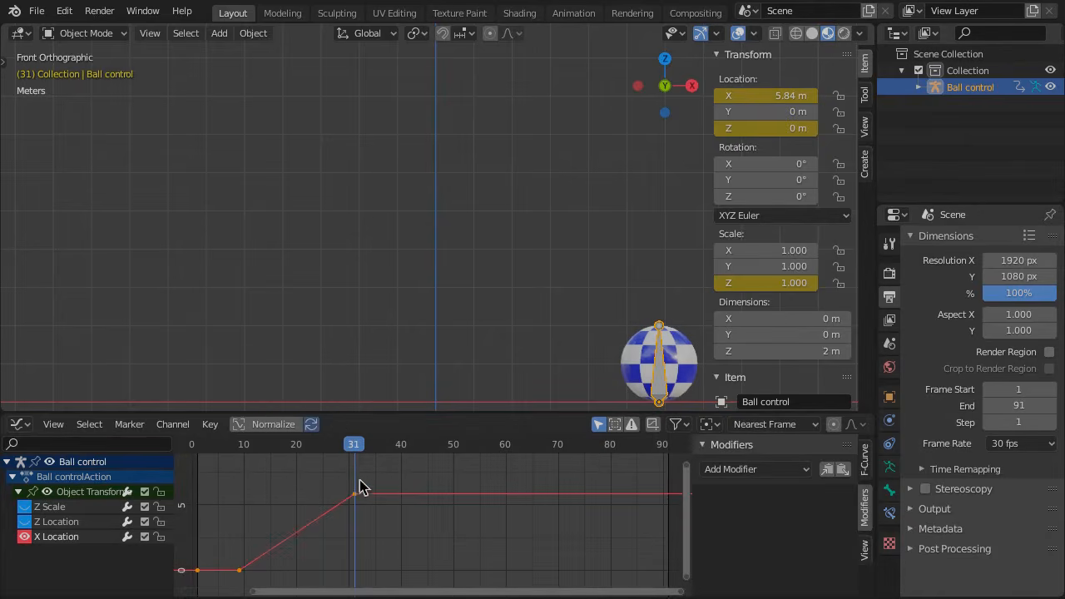
# Step: Add a Cycles modifier to the X Location curve with its after mode set to Repeat with Offset
pyautogui.click(740, 471)
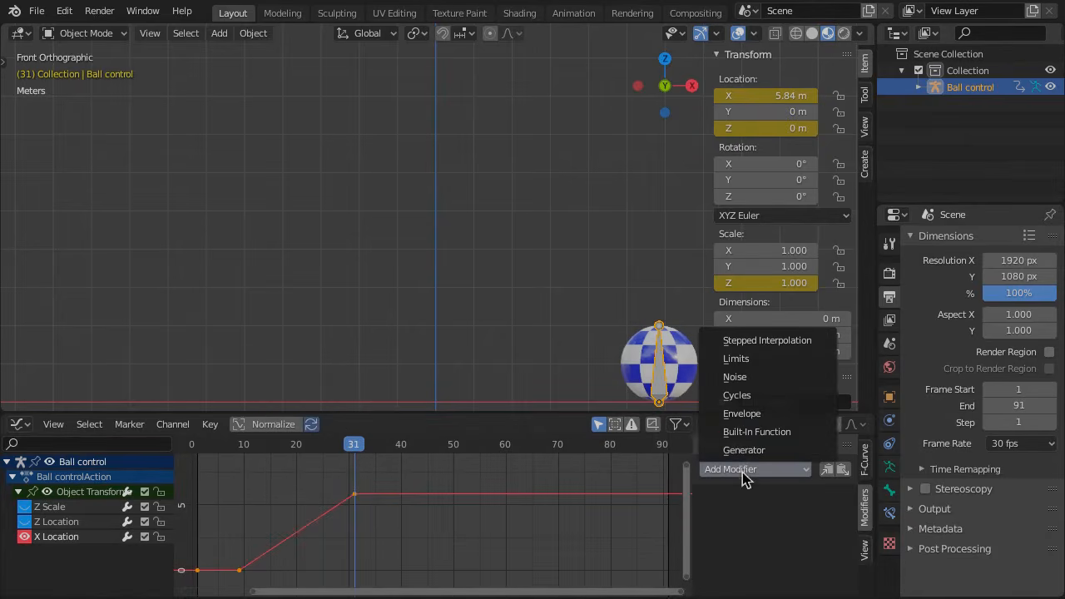
pyautogui.click(761, 396)
pyautogui.click(823, 537)
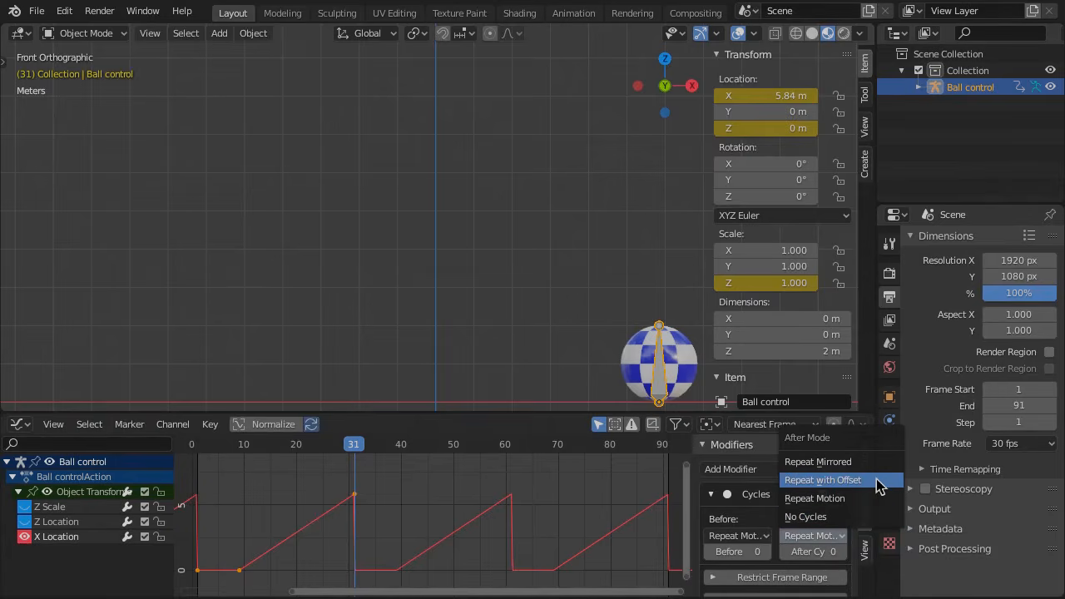
pyautogui.click(833, 480)
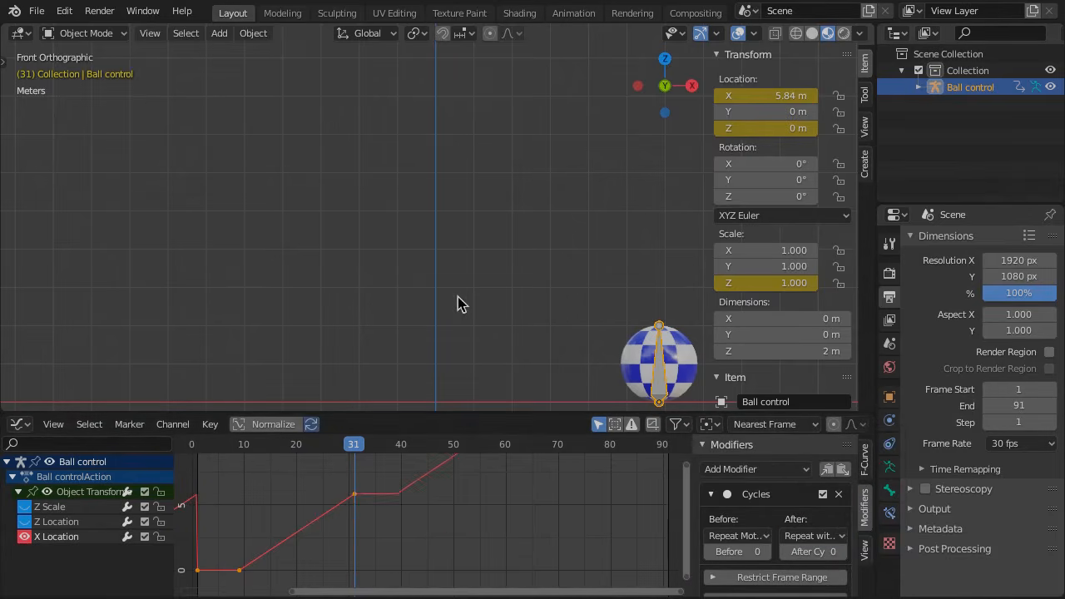
# Step: Hide the Ball control armature and the viewport sidebar while playing back the travelling bounce
pyautogui.press('h')
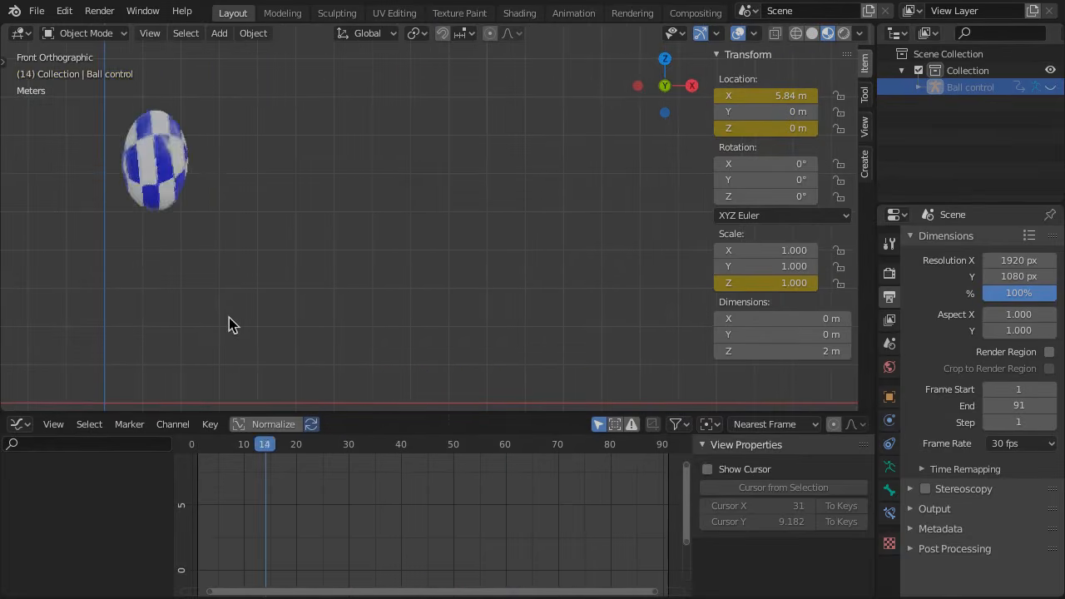
pyautogui.press('n')
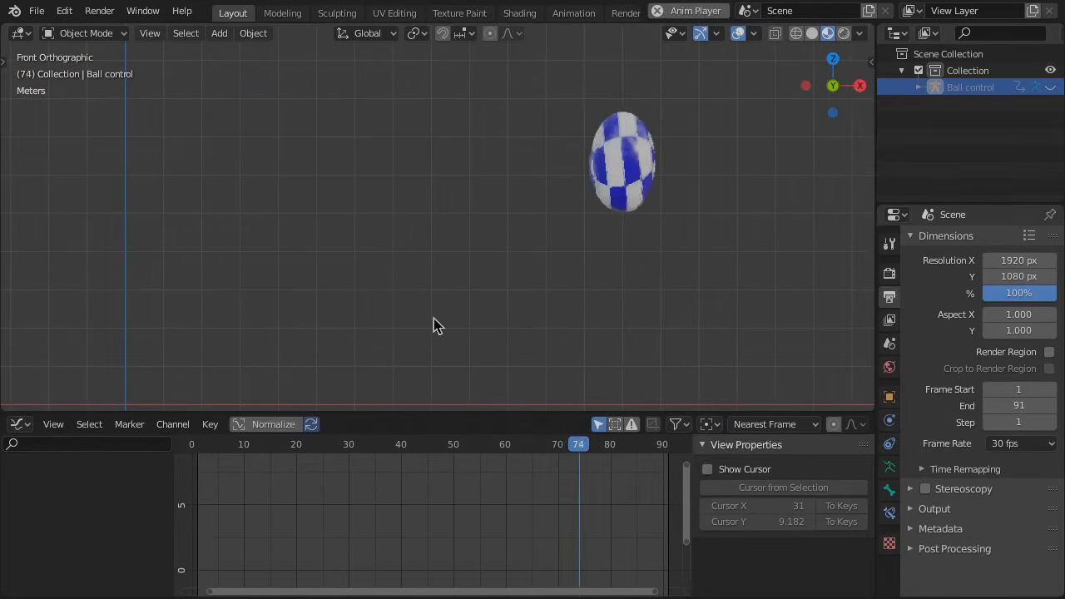